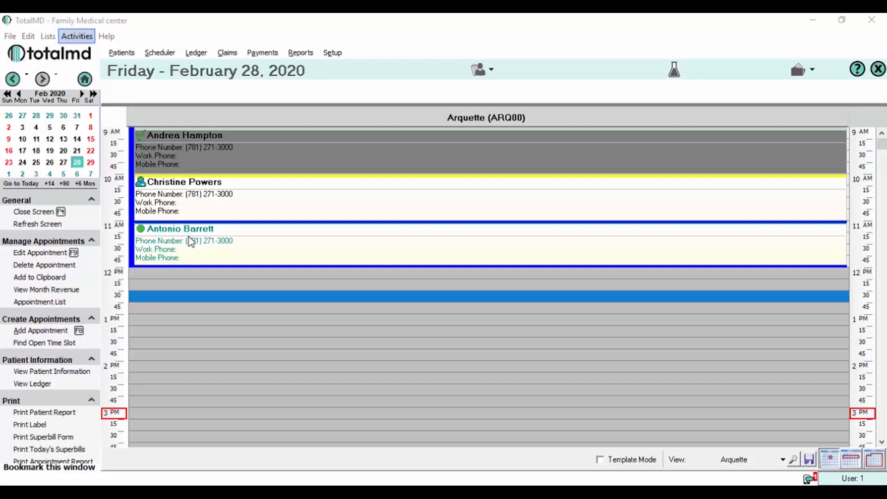
Create a new encounter for the 11 AM appointment from the Follow Up Visit template
right_click(346, 240)
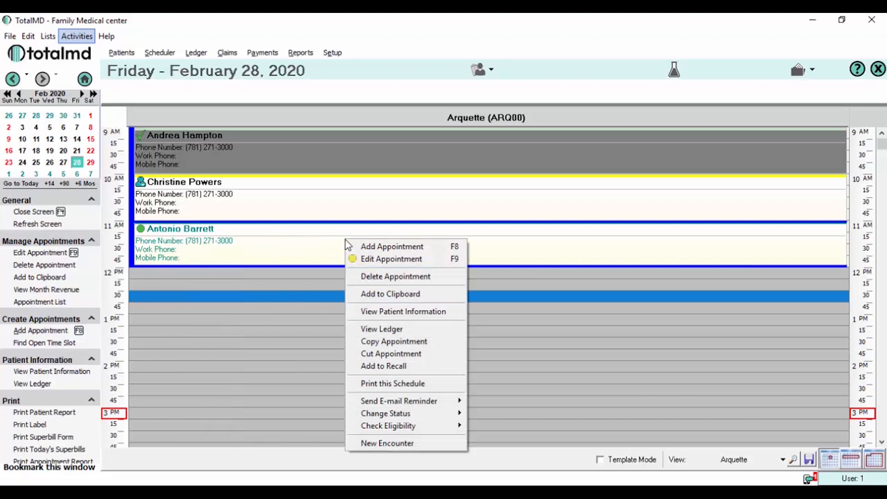
left_click(400, 444)
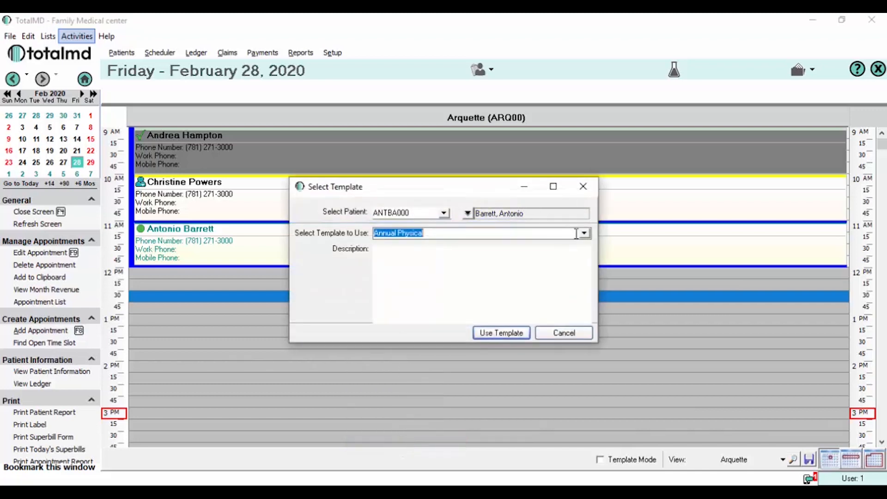
left_click(585, 233)
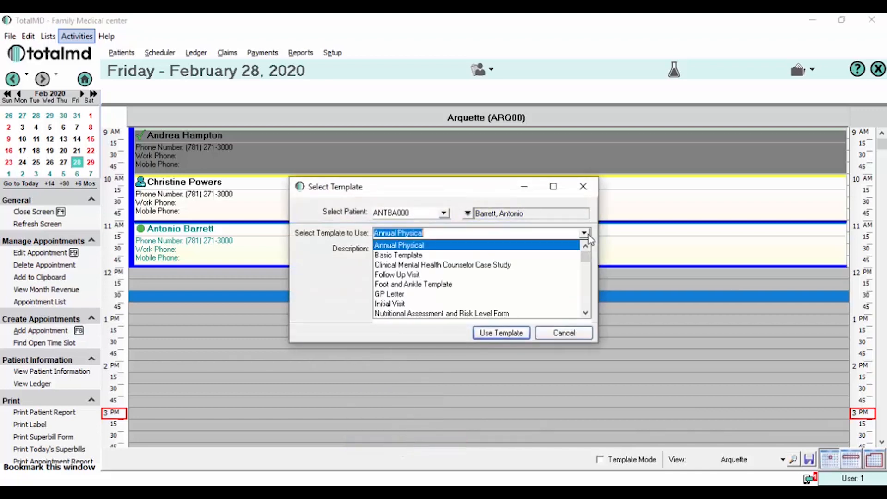
left_click(402, 275)
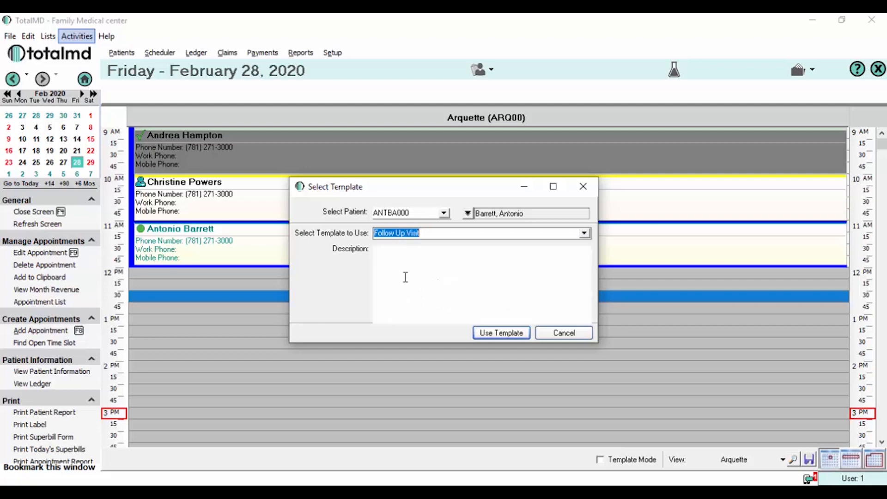
left_click(508, 334)
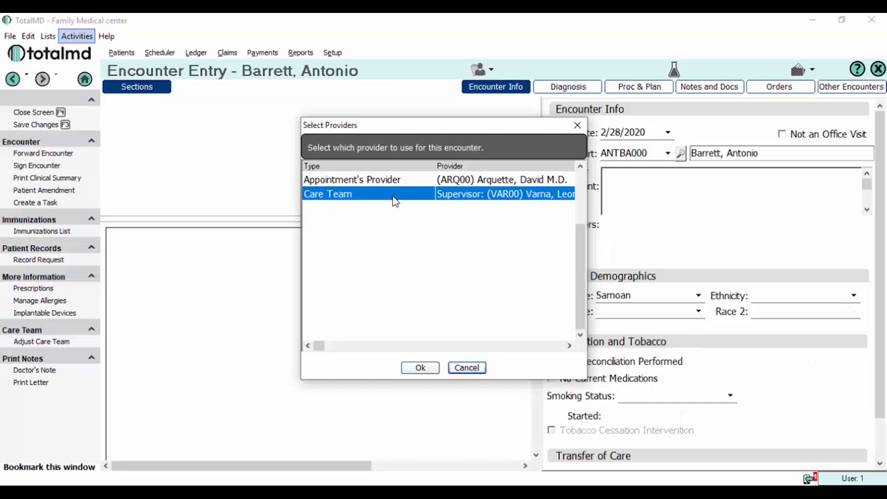
Assign the appointment's provider as the encounter provider and confirm
left_click(400, 181)
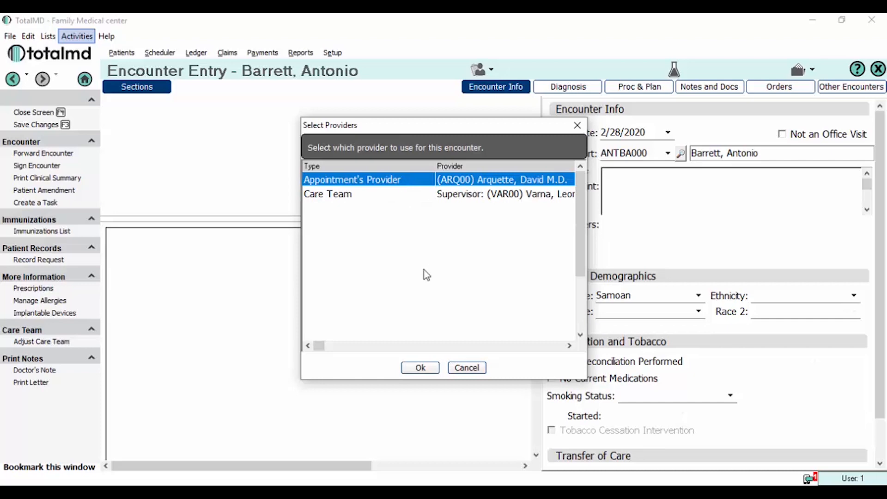
left_click(420, 367)
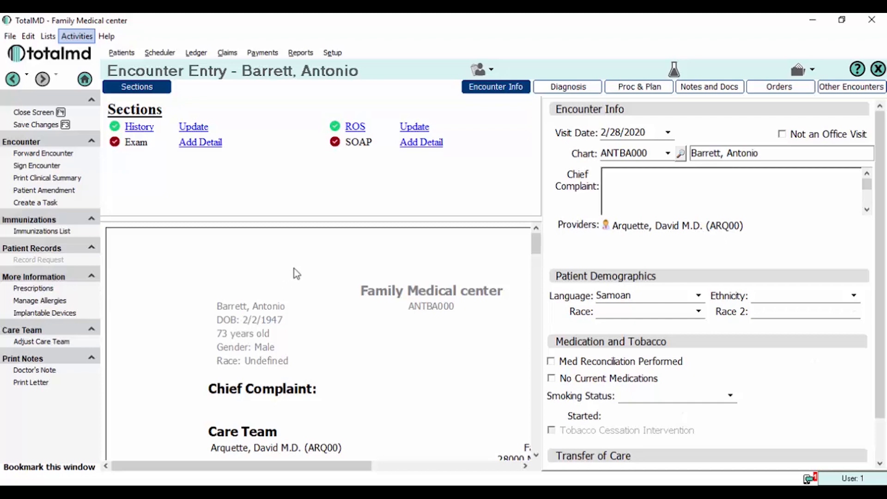
Toggle the Encounter Info panel and enter 'Body aches' as the chief complaint
left_click(497, 88)
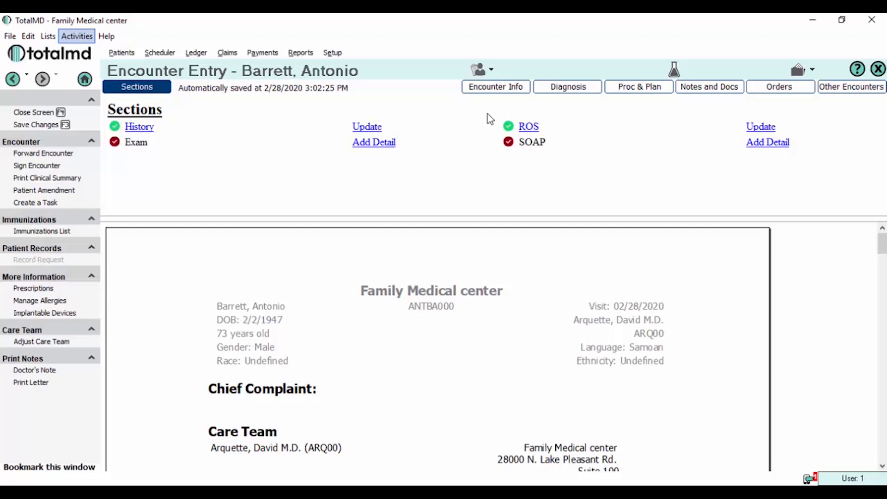
left_click(494, 88)
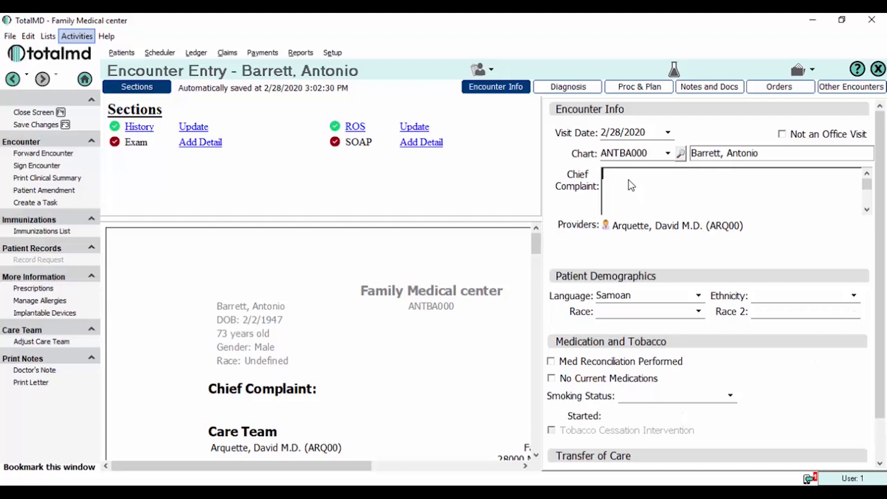
type("Body ach")
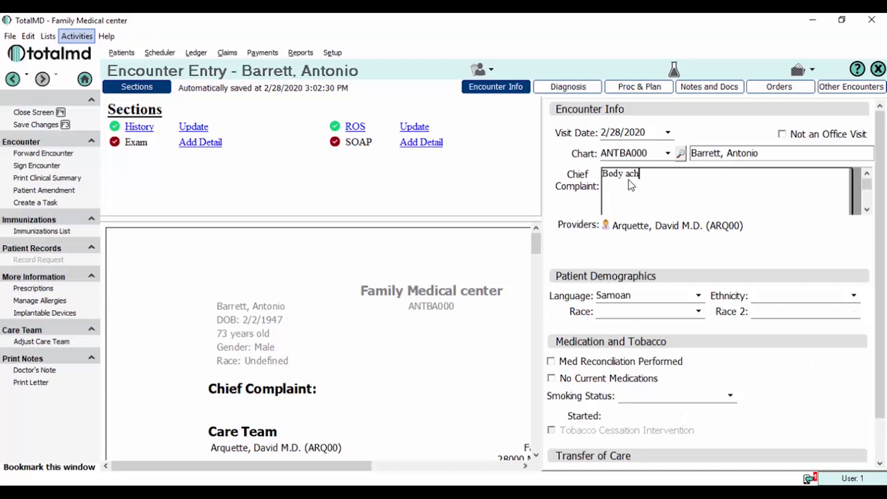
type("es")
In Diagnosis, set previous problems 244.9 and 250.02 as problems for this encounter
left_click(573, 91)
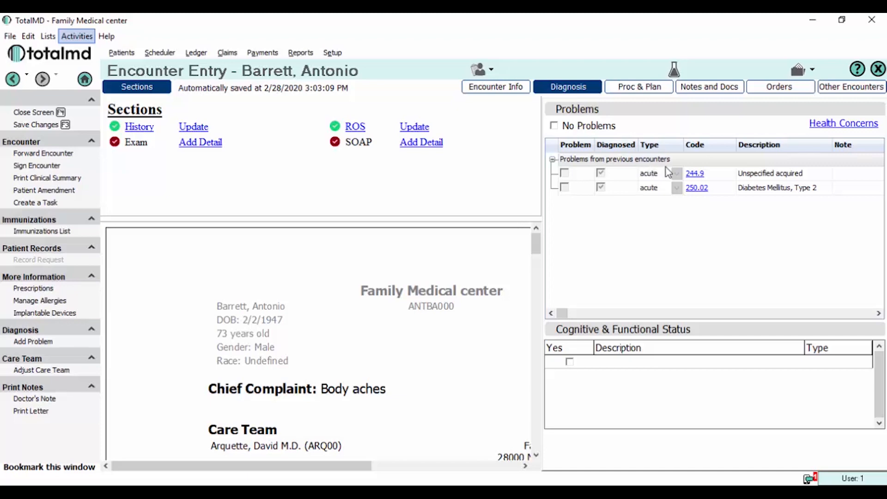
right_click(761, 176)
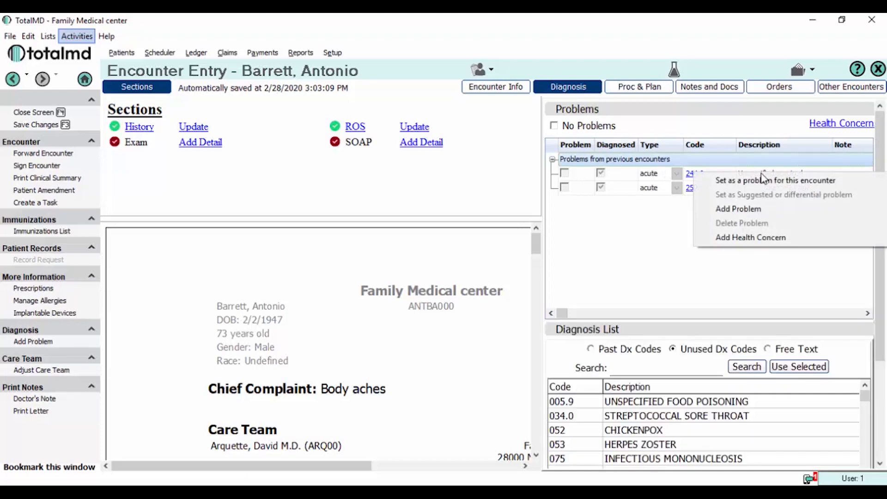
left_click(763, 180)
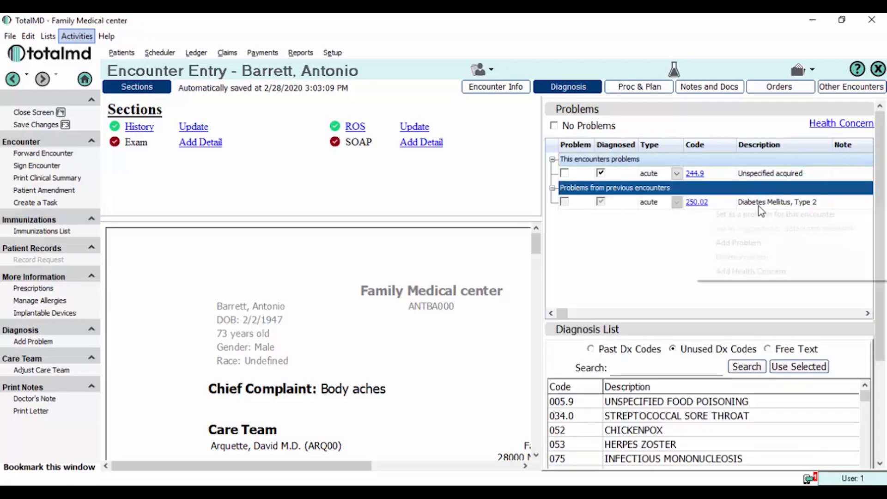
left_click(760, 214)
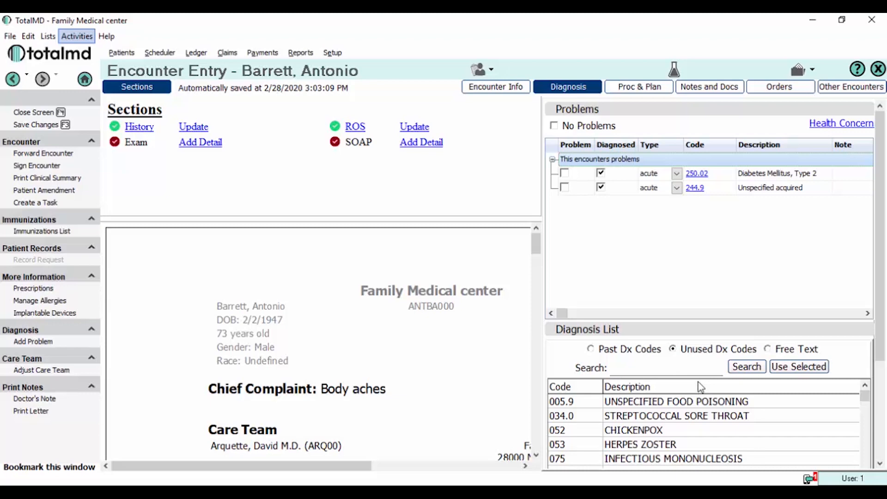
left_click(698, 369)
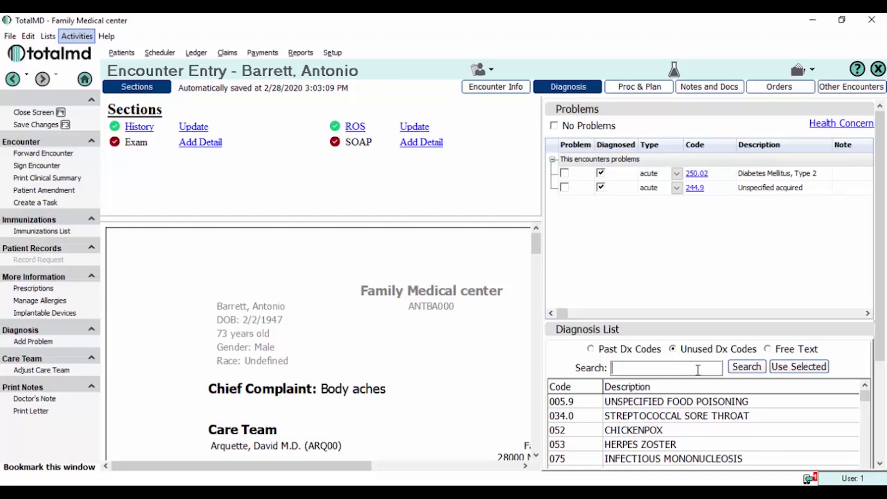
Add procedure 99213 office/outpatient visit as Performed, then switch to Notes and Docs
left_click(647, 91)
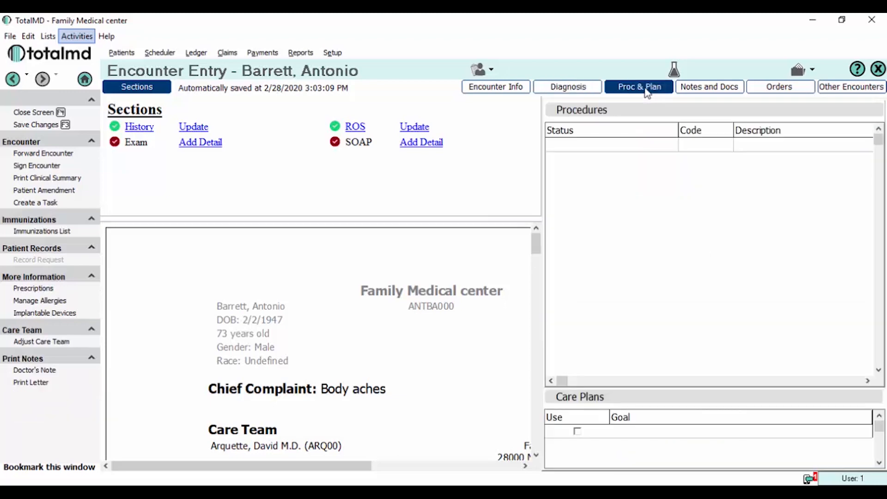
left_click(637, 194)
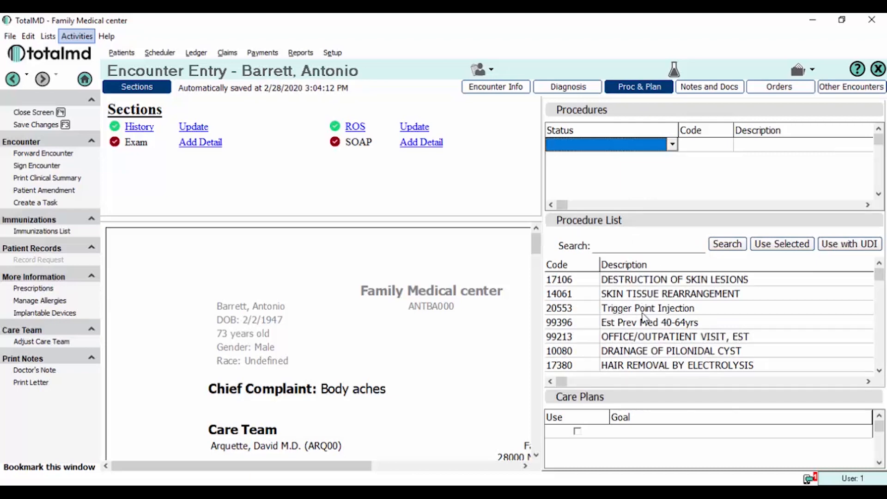
double_click(638, 336)
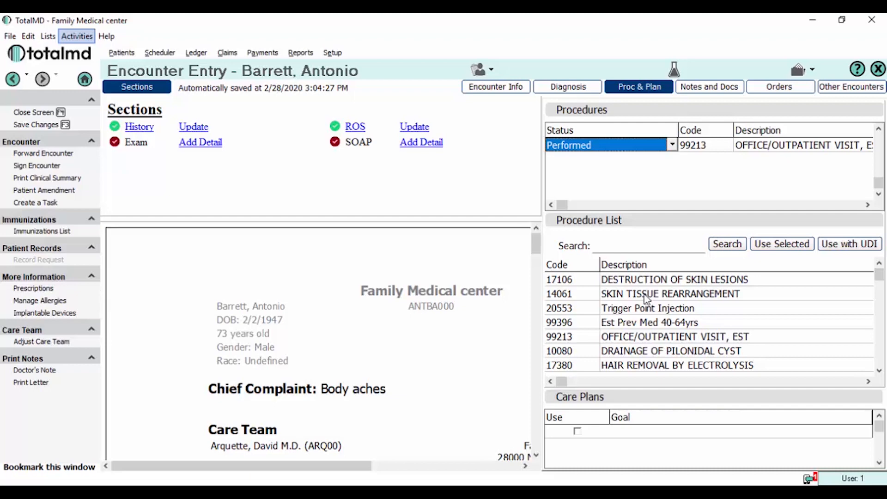
left_click(723, 88)
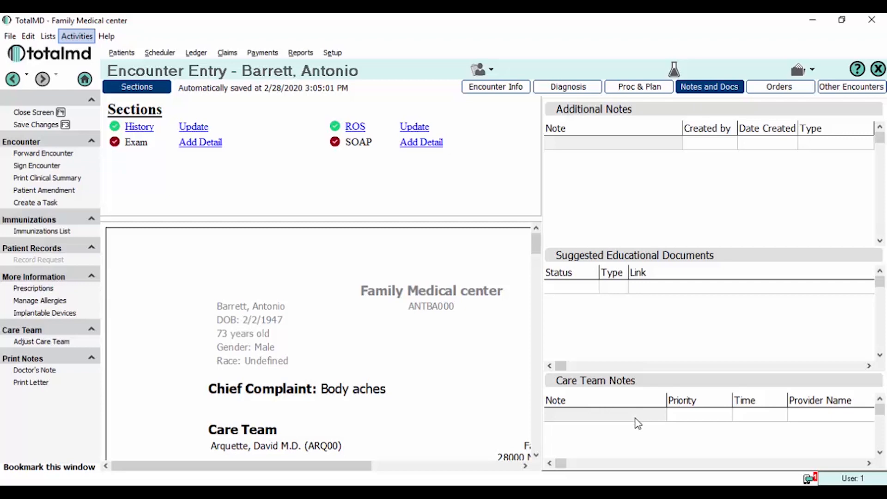
Save an outside lab order for 2093-3 Cholesterol in Serum or Plasma, linked to 244.9
left_click(782, 91)
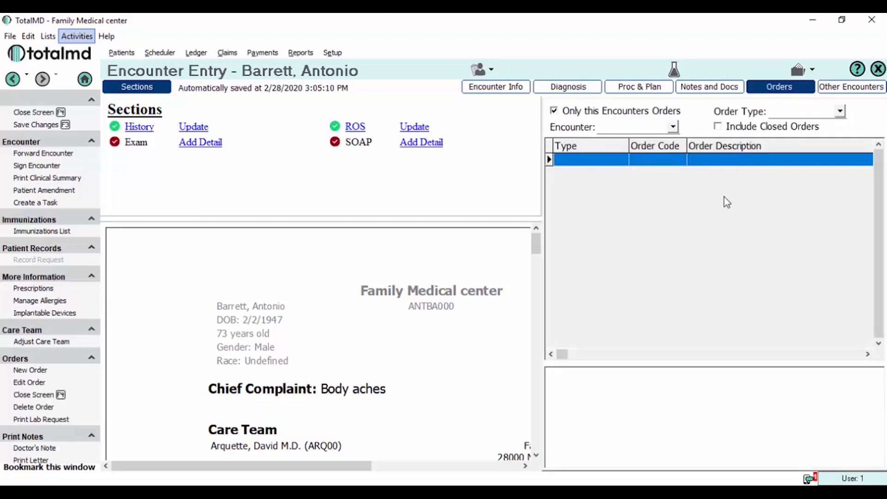
right_click(665, 204)
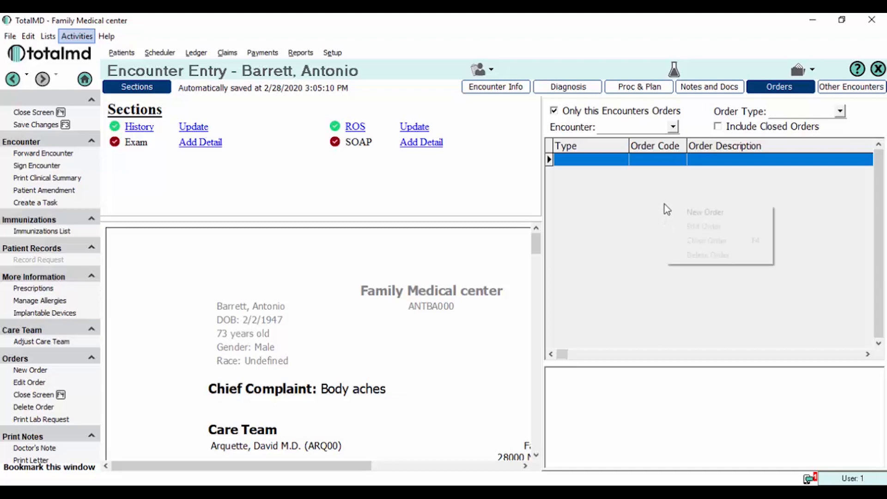
left_click(681, 213)
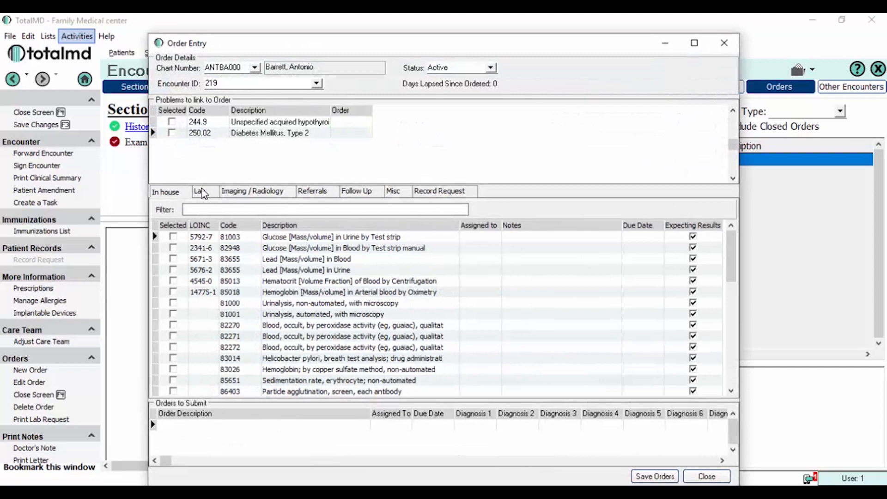
left_click(201, 192)
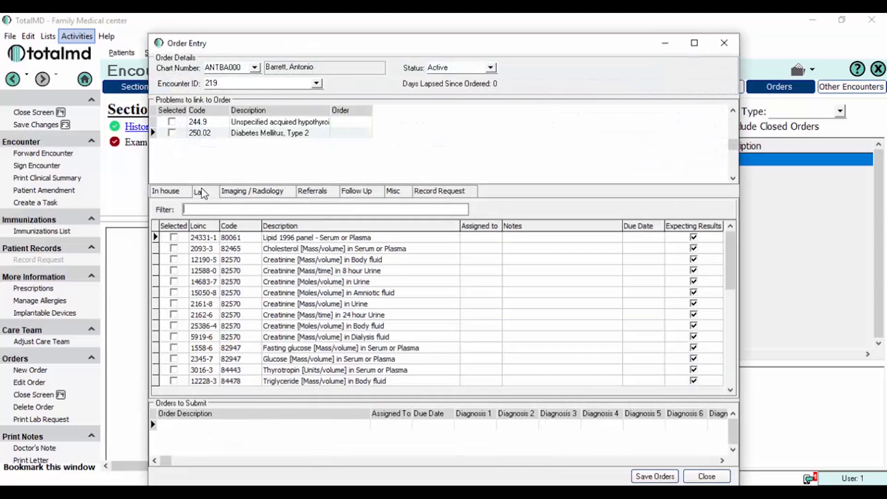
left_click(173, 248)
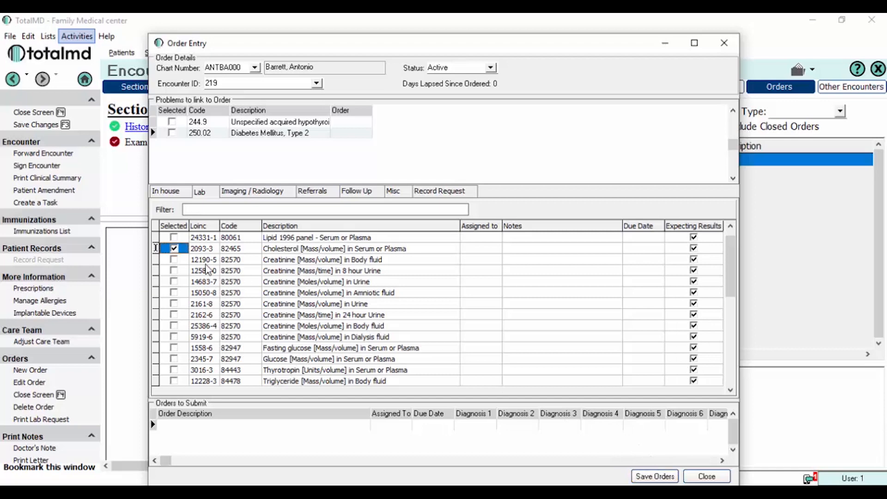
left_click(172, 121)
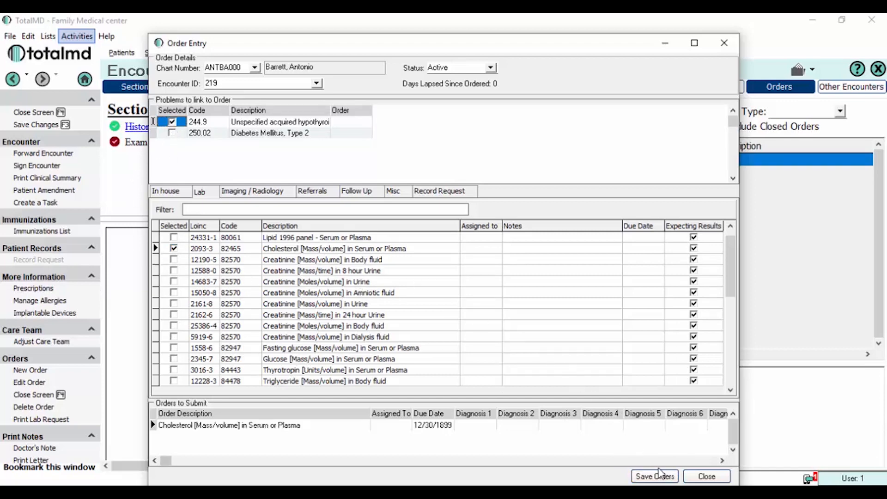
left_click(656, 477)
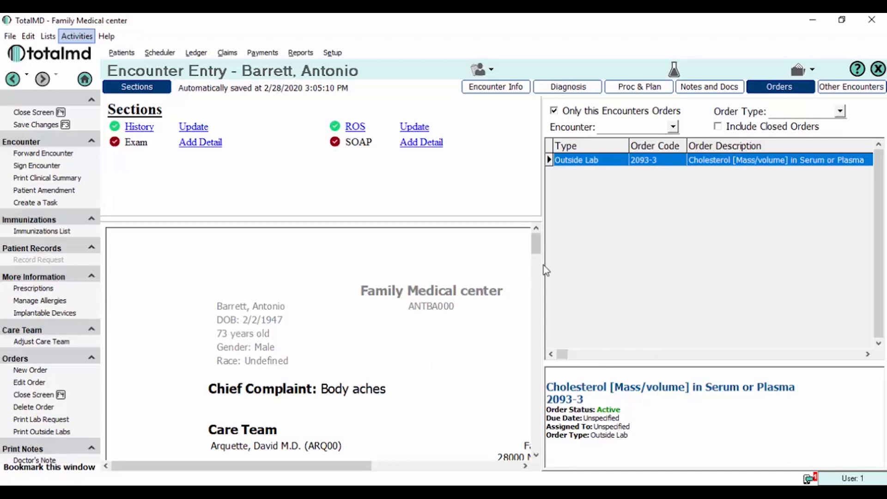
Review the 1/20/2020 Initial Visit in Other Encounters, then close that pane
left_click(850, 95)
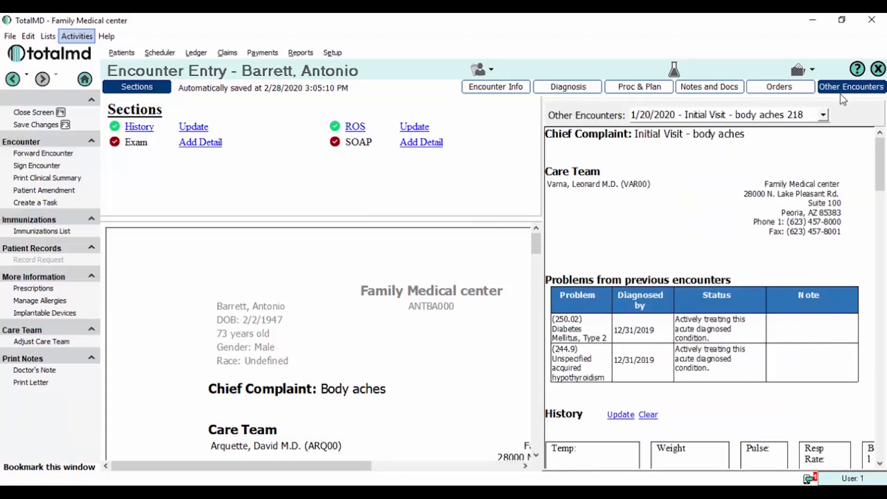
left_click(823, 115)
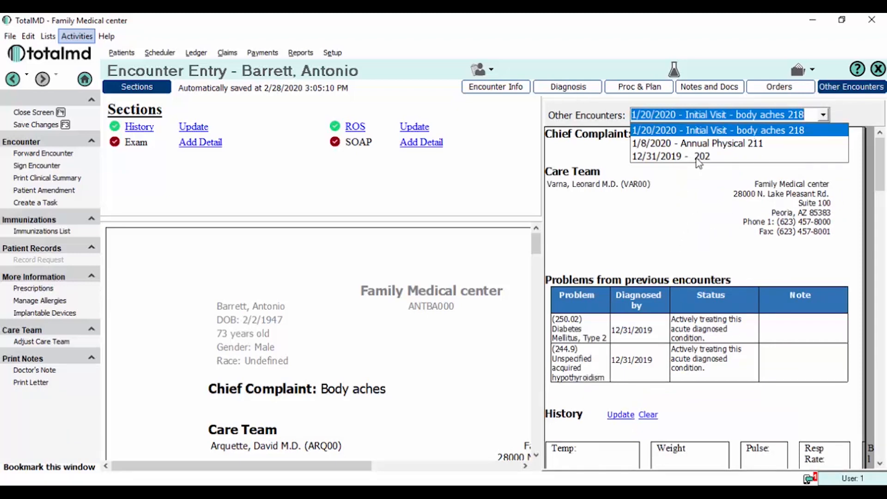
left_click_drag(879, 166, 839, 421)
scroll(846, 392, "up", 15)
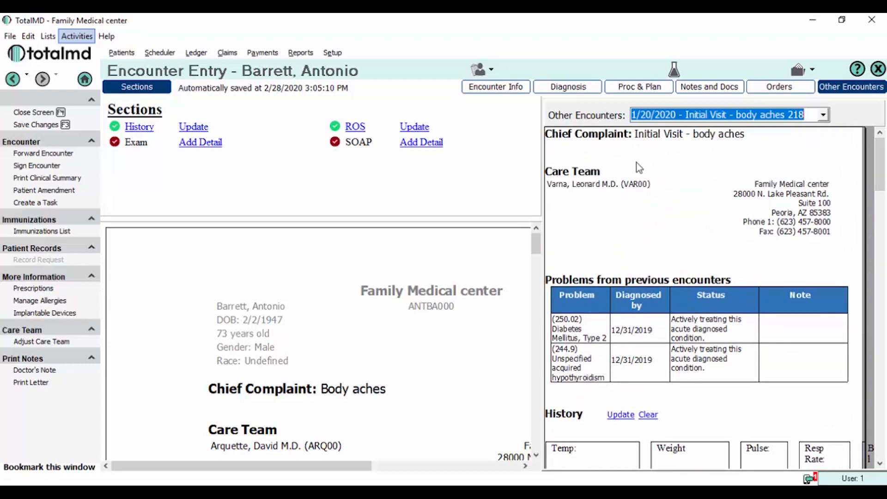
left_click(847, 88)
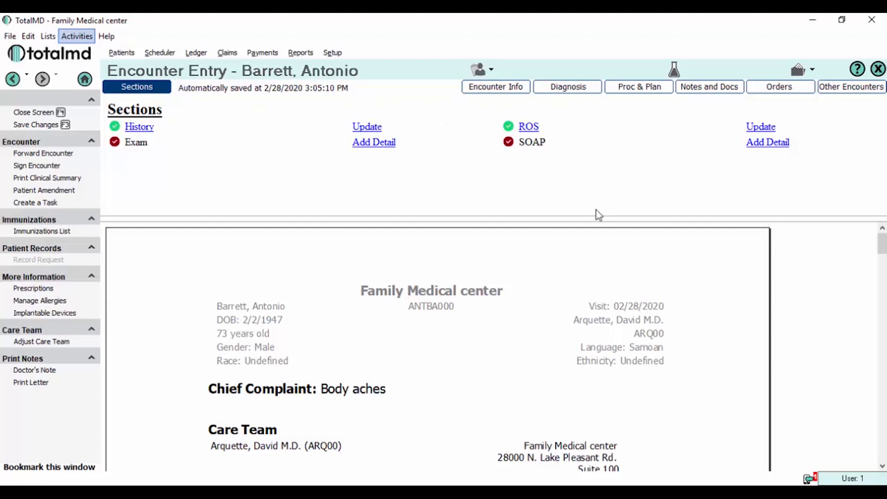
Look over the encounter report, then open the History note for editing
left_click_drag(880, 245, 881, 267)
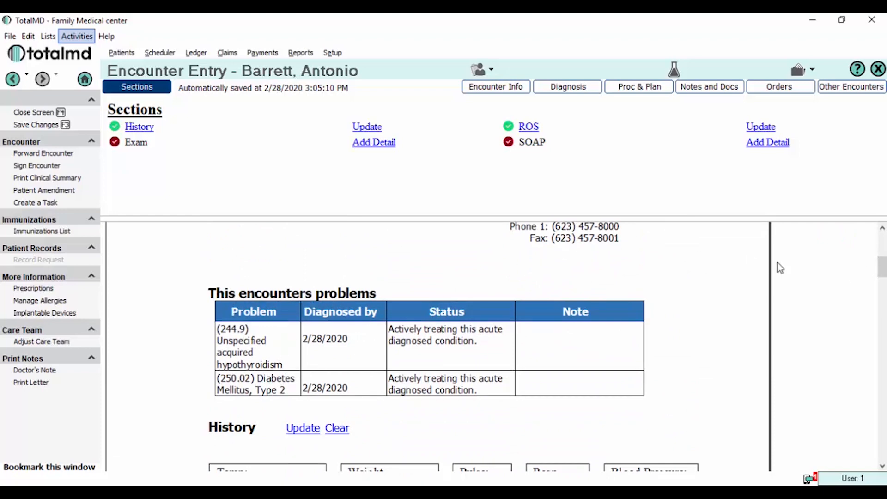
left_click_drag(882, 275, 882, 236)
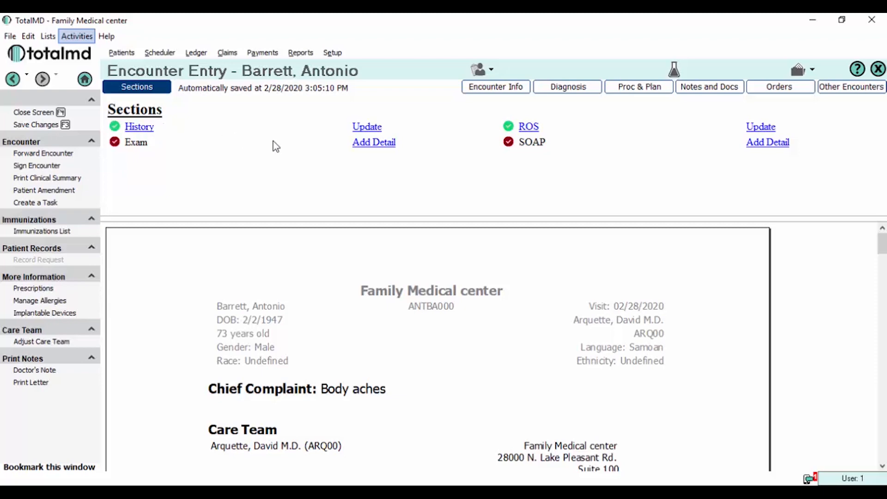
left_click(371, 133)
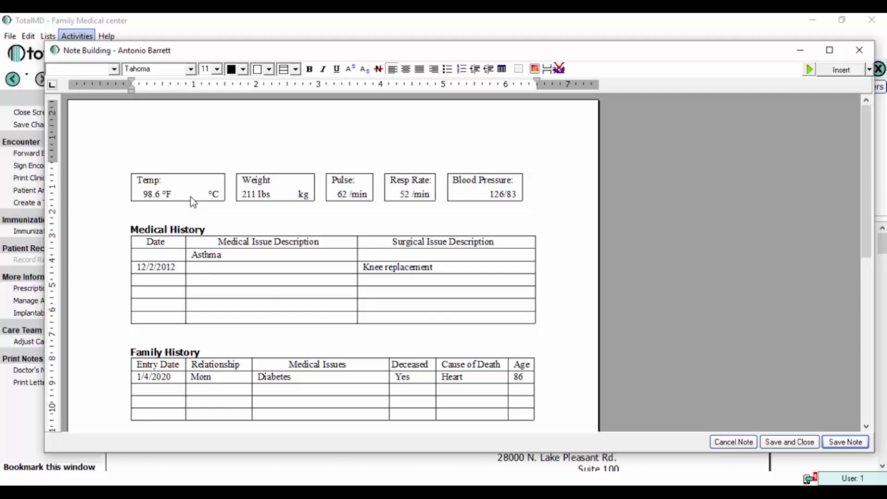
Change the History vitals to weight 213 lbs and pulse 64 /min
left_click(249, 194)
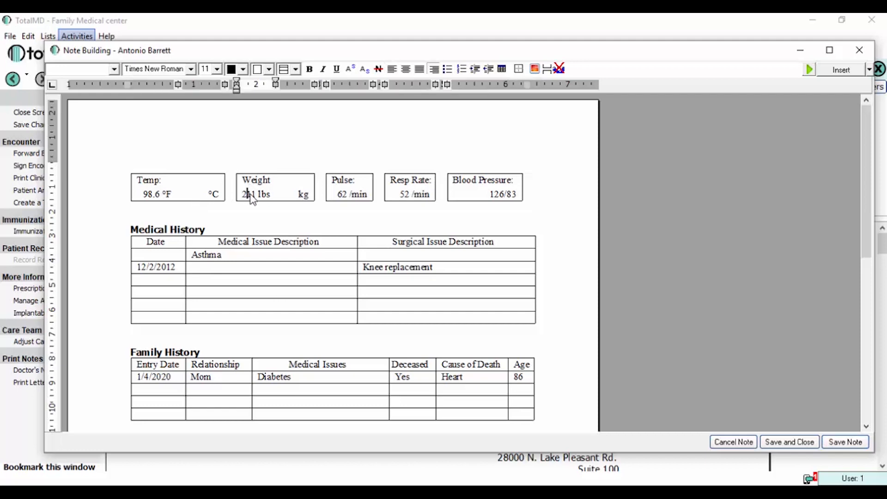
key("Delete")
key("Delete")
type("13")
left_click(345, 194)
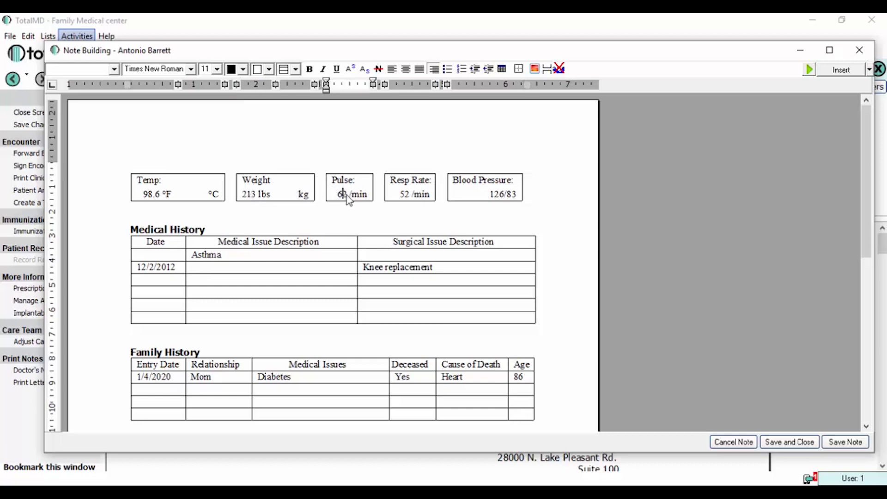
key("Delete")
type("4")
Set resp rate to 51 /min and blood pressure to 125/82
left_click(405, 194)
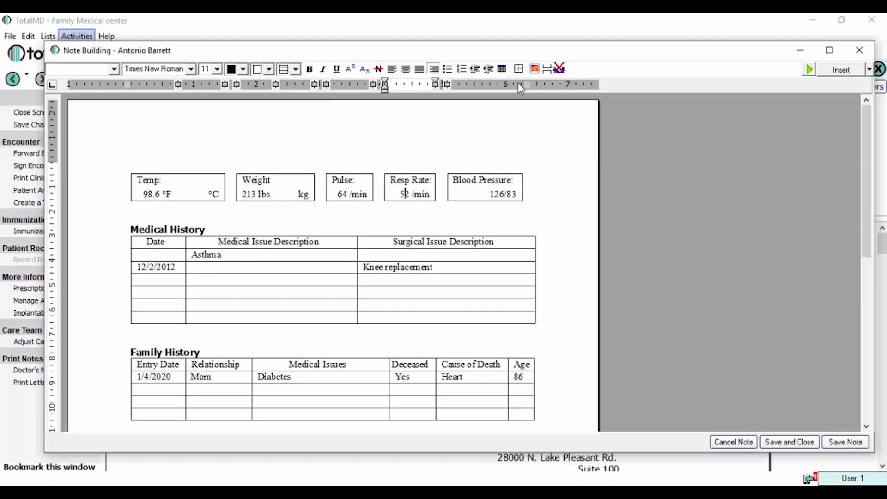
key("Delete")
type("1")
left_click(511, 194)
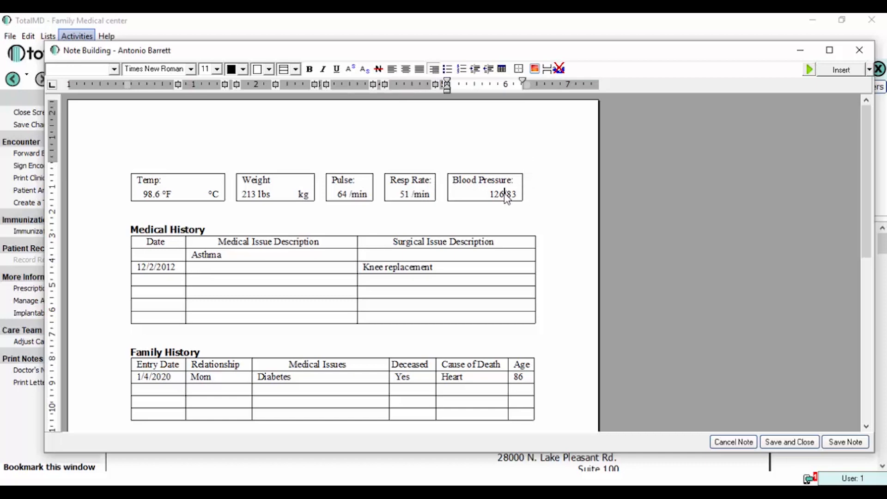
key("Delete")
key("BackSpace")
type("5/82")
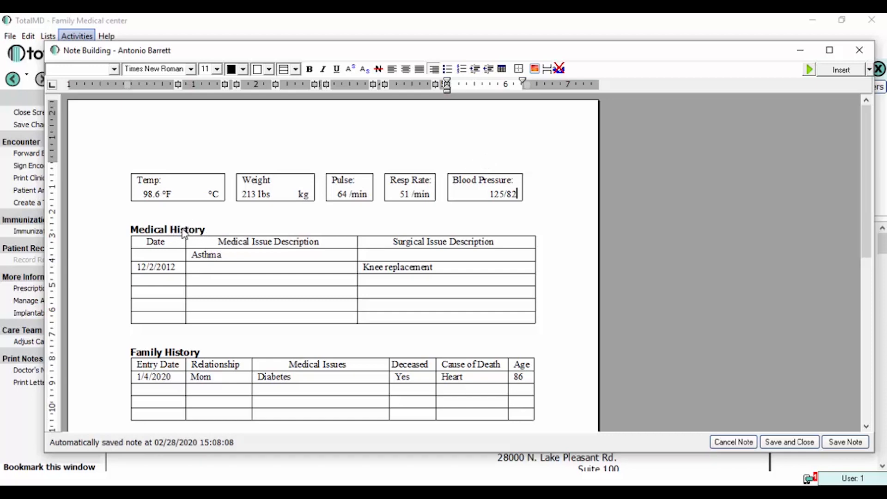
Scroll the history note down to Allergies and back, then save and close it
scroll(208, 254, "down", 1)
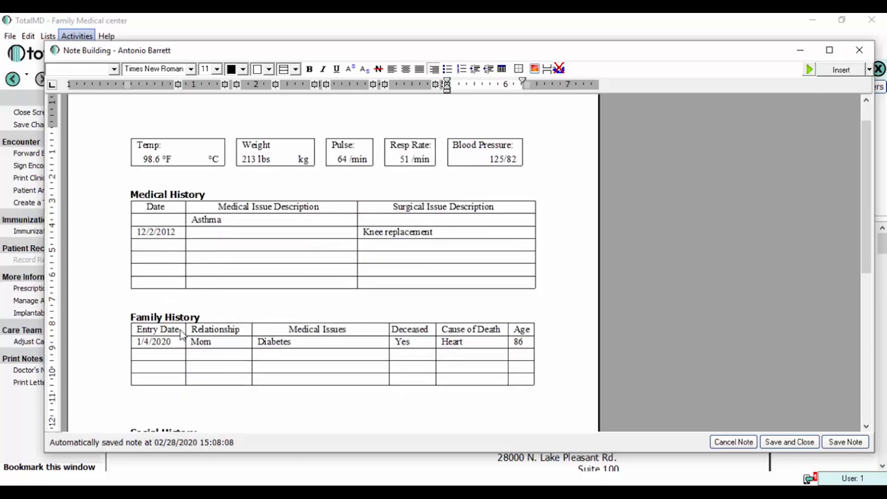
scroll(196, 315, "down", 1)
scroll(193, 284, "down", 1)
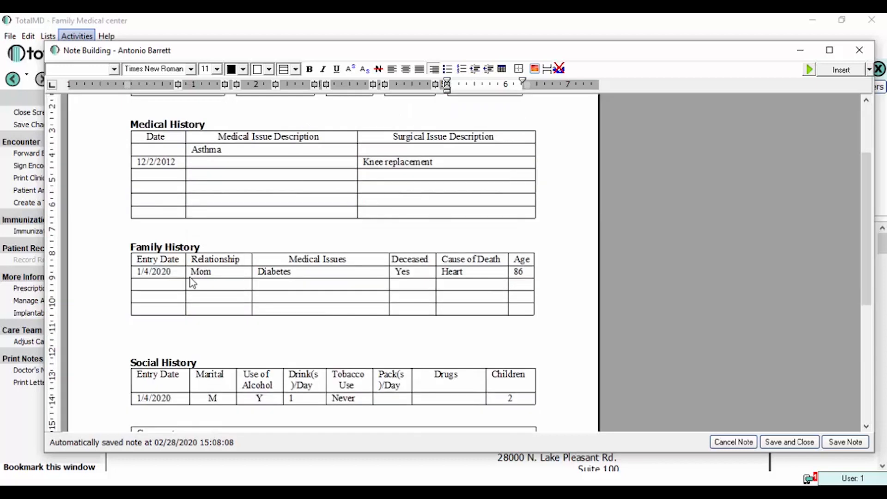
scroll(207, 264, "down", 3)
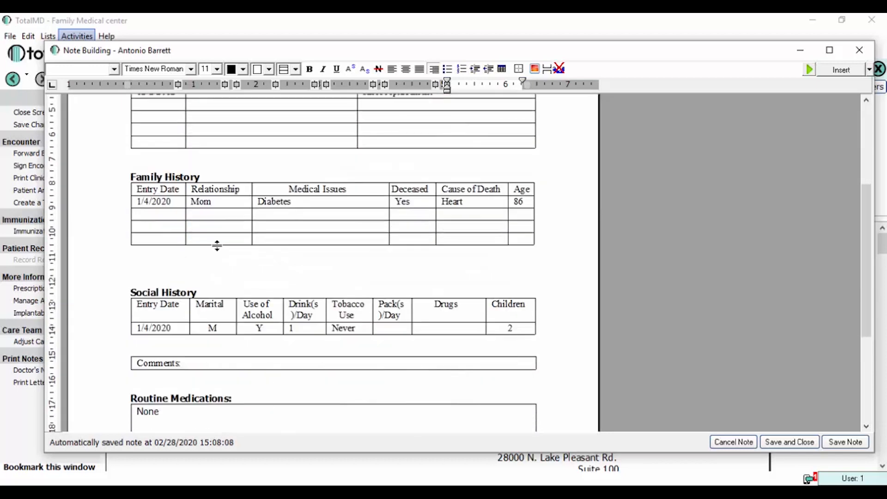
scroll(217, 251, "down", 2)
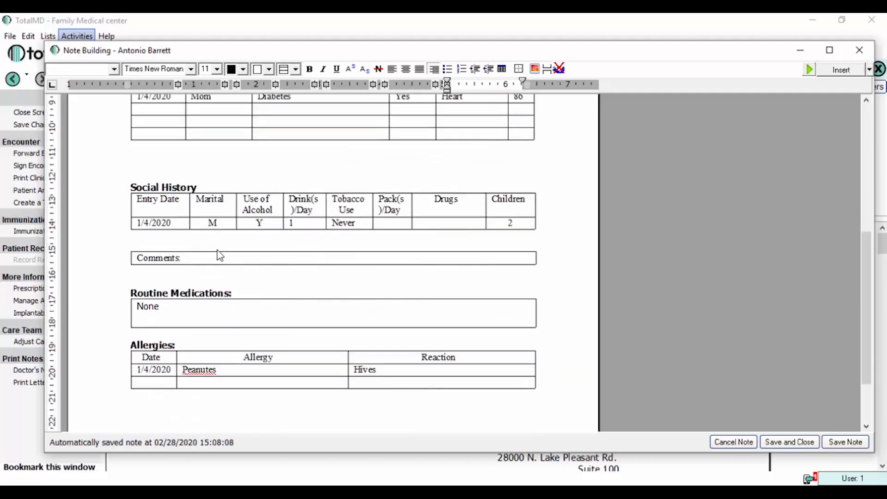
scroll(257, 265, "up", 8)
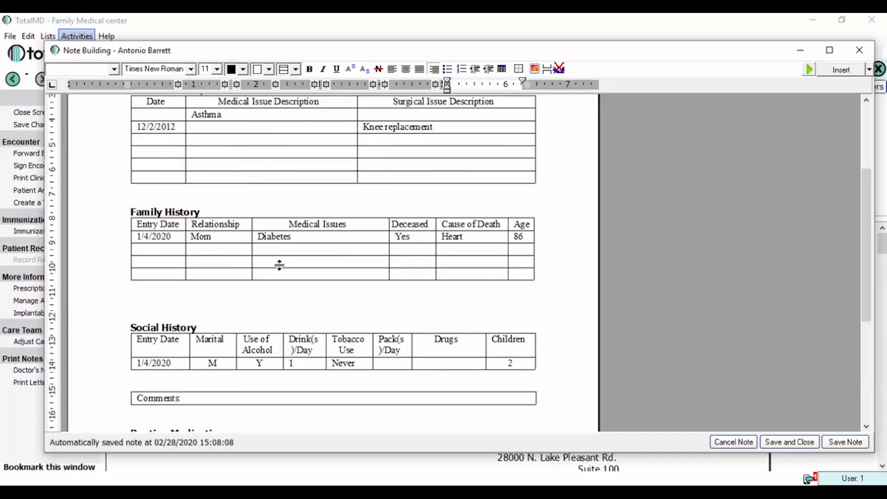
left_click(791, 443)
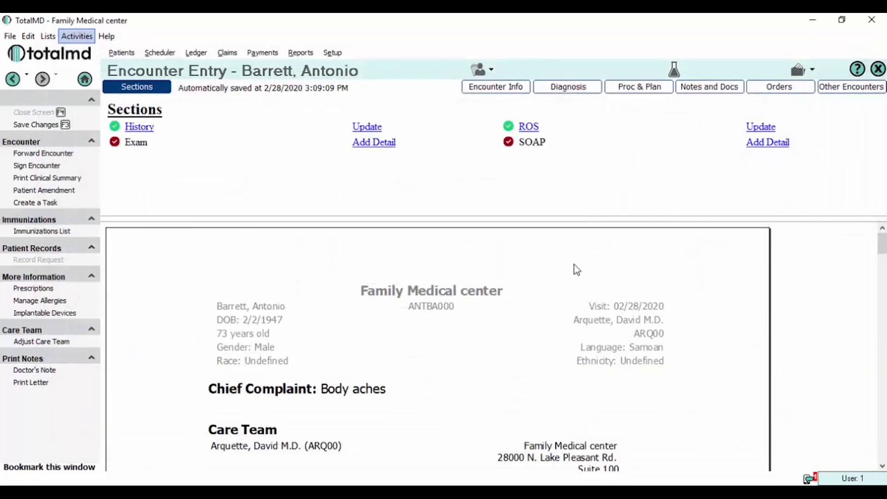
Scroll the encounter report down to History and open the ROS note via its Update link
left_click_drag(883, 250, 883, 290)
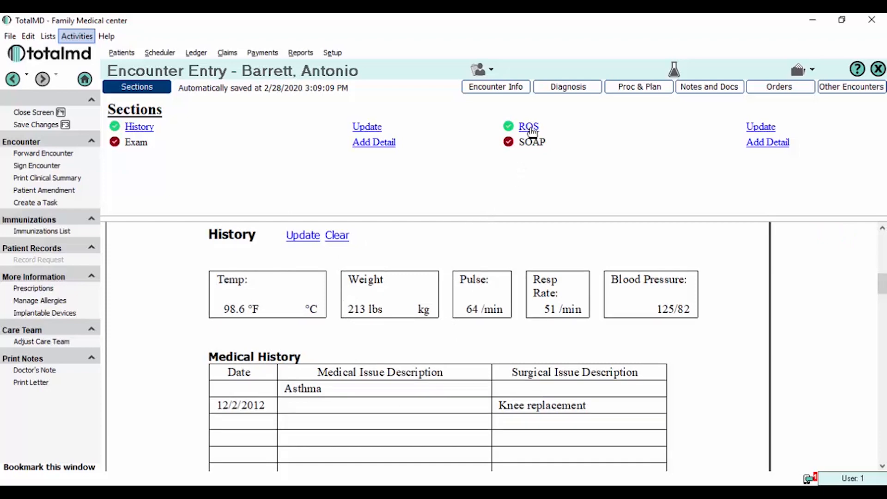
left_click(762, 129)
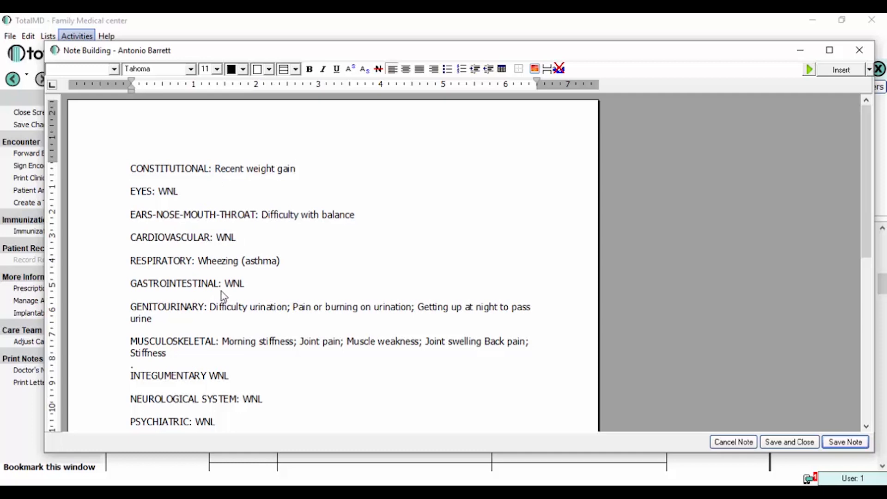
Review the CONSTITUTIONAL line of the ROS note, then save and close the note
left_click(226, 165)
left_click(307, 171)
left_click(790, 444)
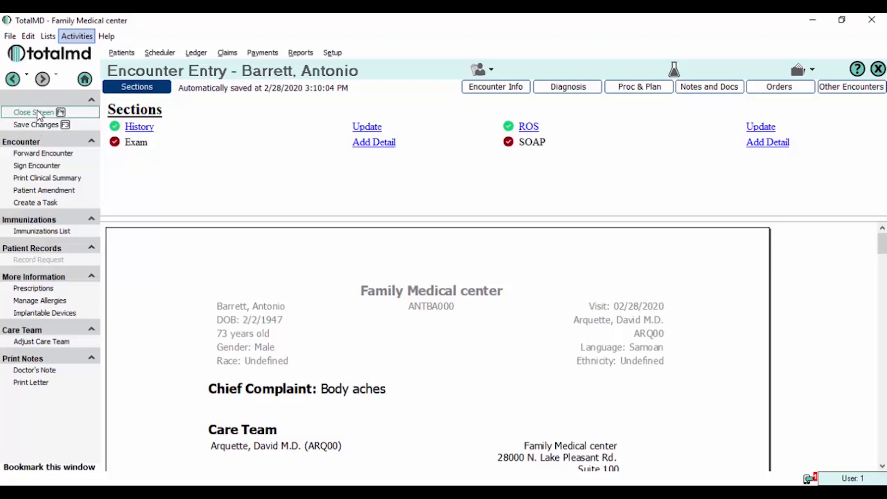
Close the encounter screen and confirm saving it, returning to the February 28, 2020 schedule
left_click(38, 113)
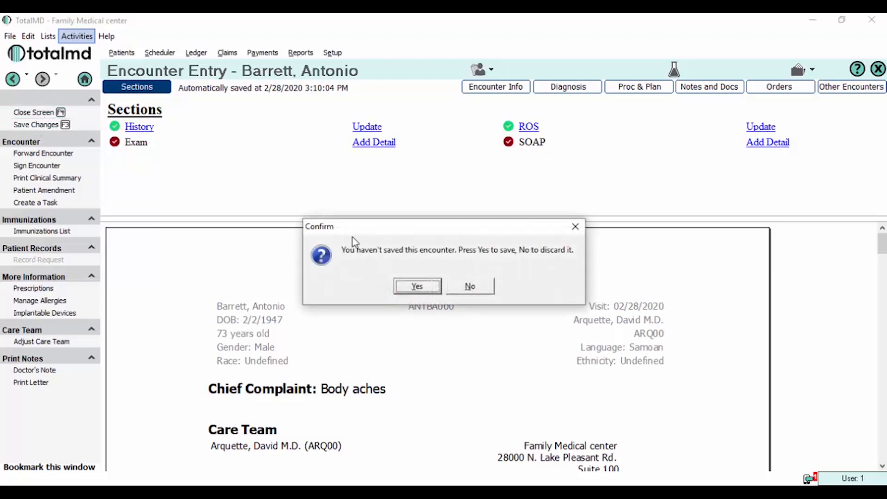
left_click(416, 286)
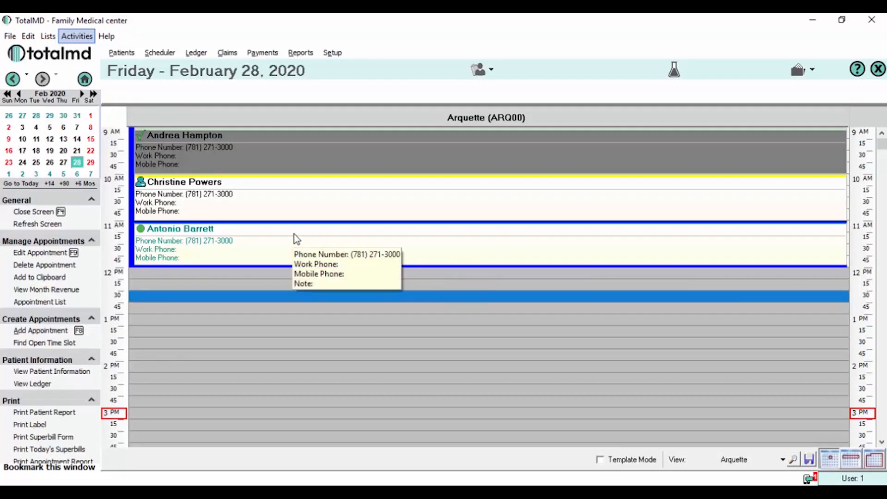
Start a New Encounter from the 11 AM appointment and choose Use Existing encounter
right_click(313, 234)
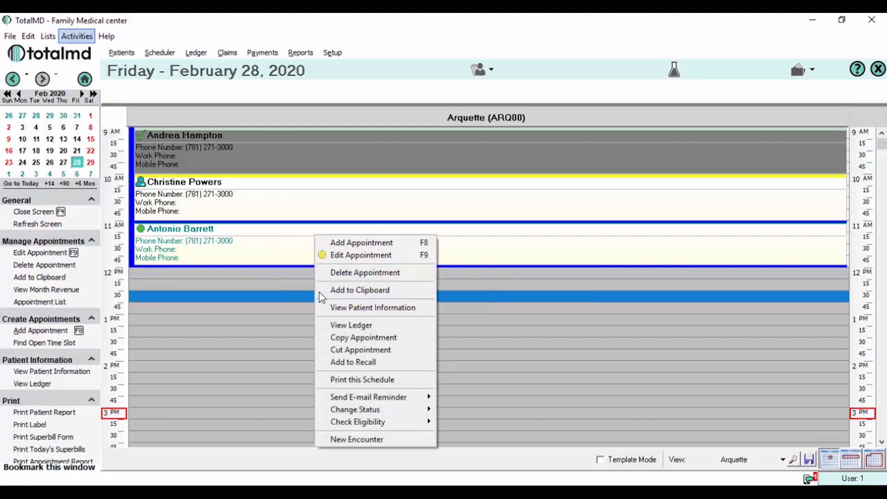
left_click(337, 439)
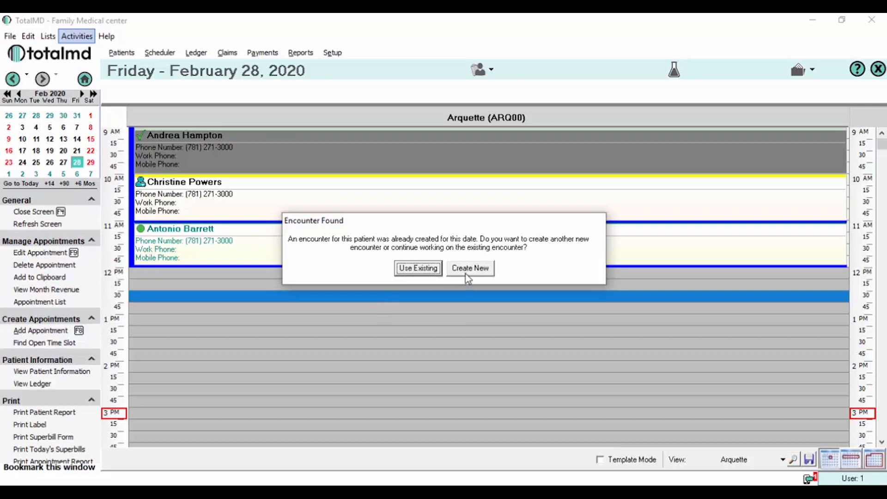
left_click(418, 268)
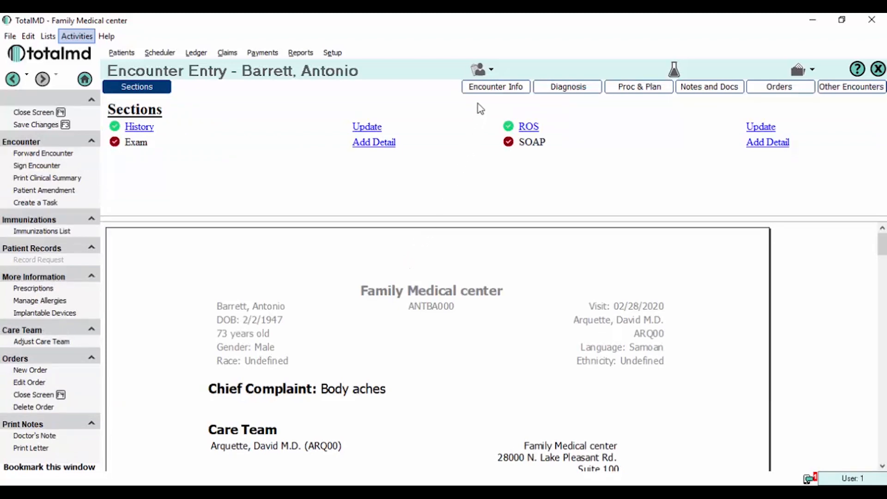
Toggle the encounter info details and zoom the report preview to 100%
left_click(491, 93)
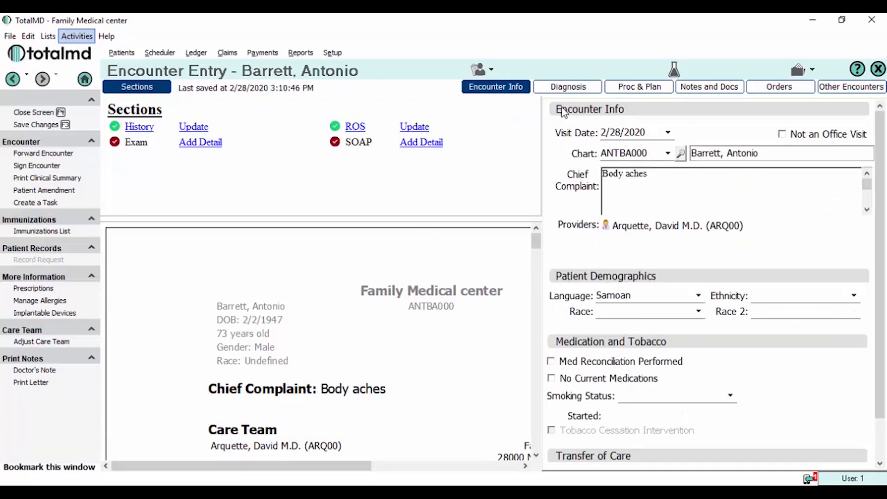
left_click(510, 91)
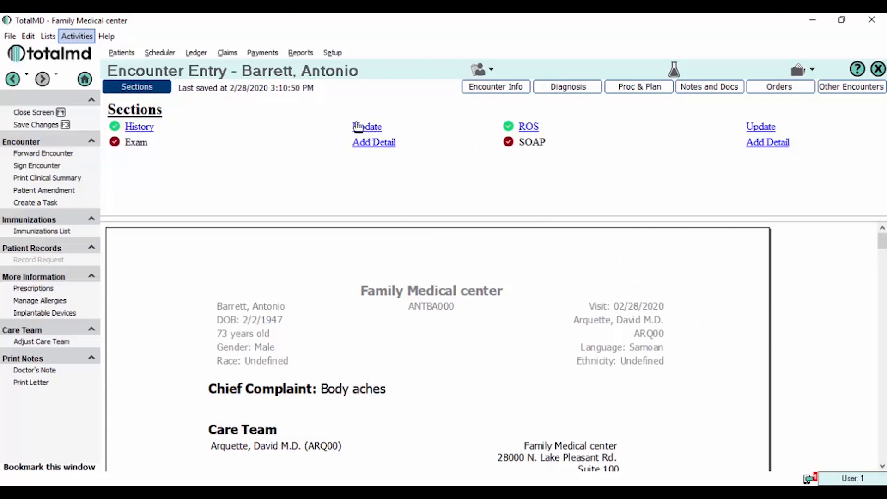
mouse_move(882, 239)
left_mouse_down()
mouse_move(882, 272)
mouse_move(882, 252)
left_mouse_up()
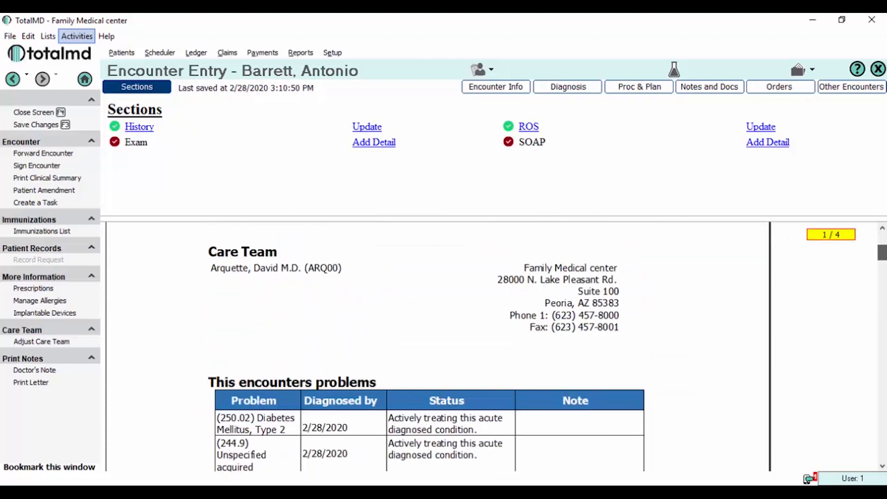
right_click(716, 272)
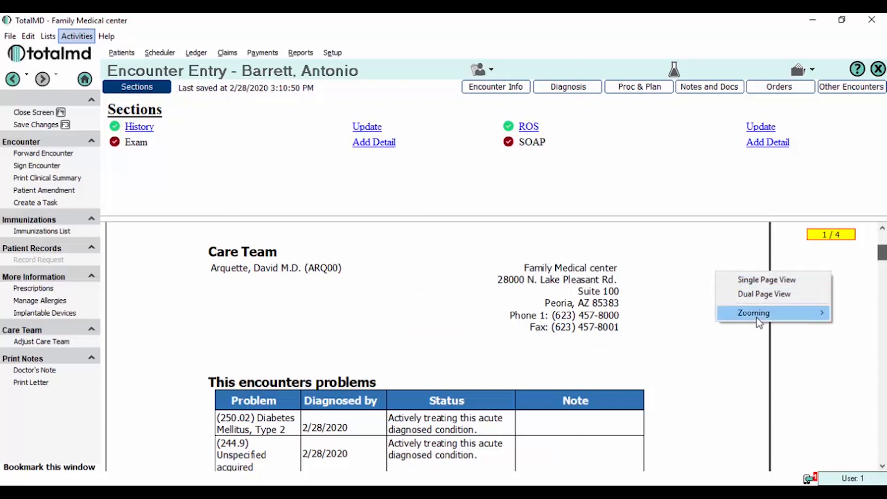
mouse_move(759, 322)
left_click(676, 357)
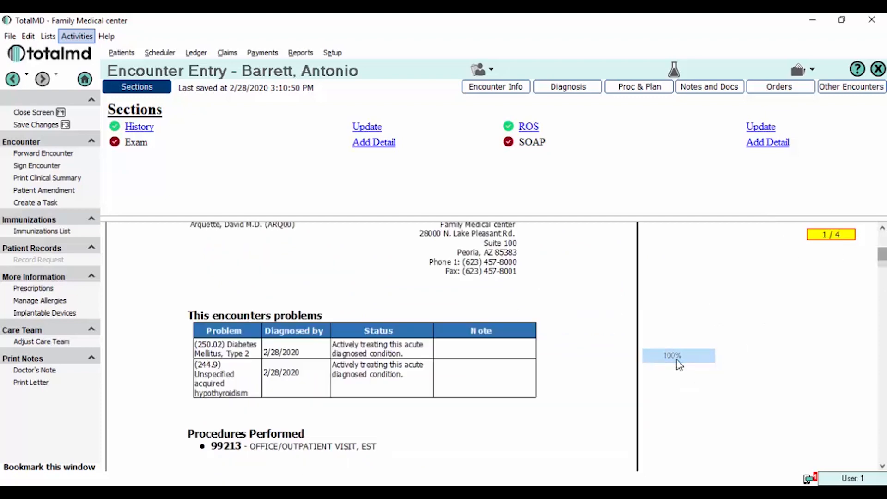
Switch the report preview to Dual Page View, then back to Single Page View
right_click(664, 332)
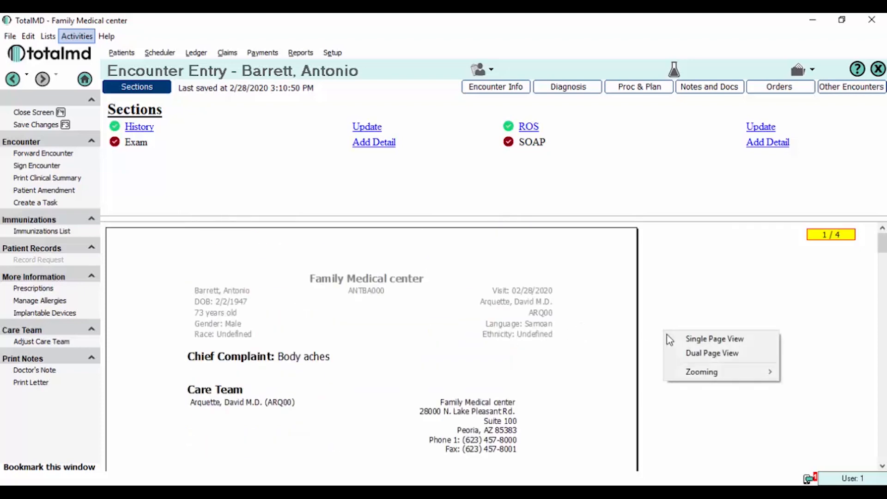
left_click(690, 357)
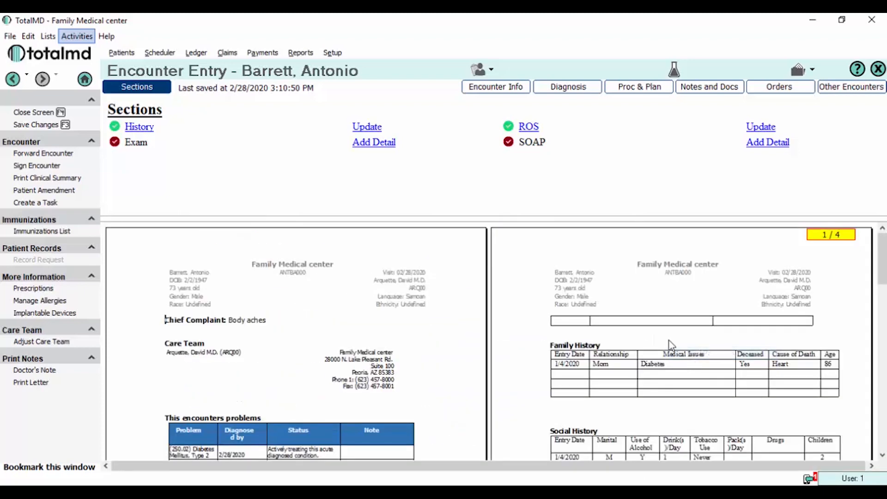
scroll(411, 300, "down", 6)
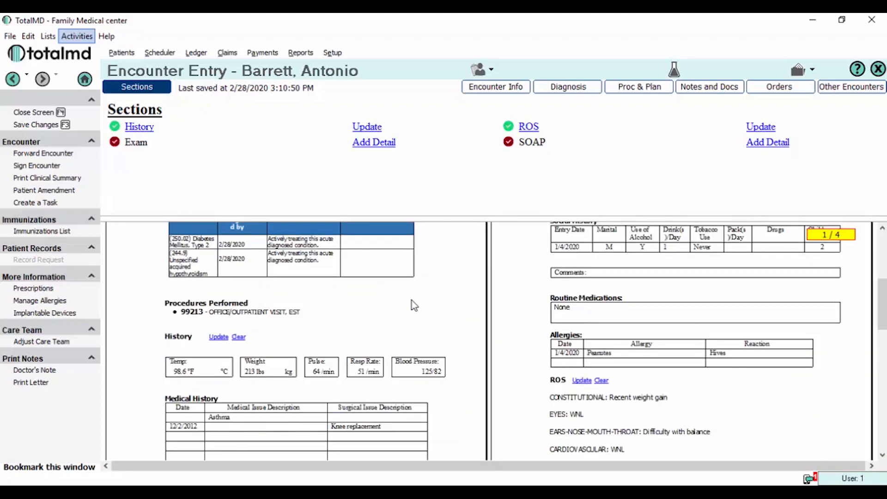
scroll(412, 300, "up", 6)
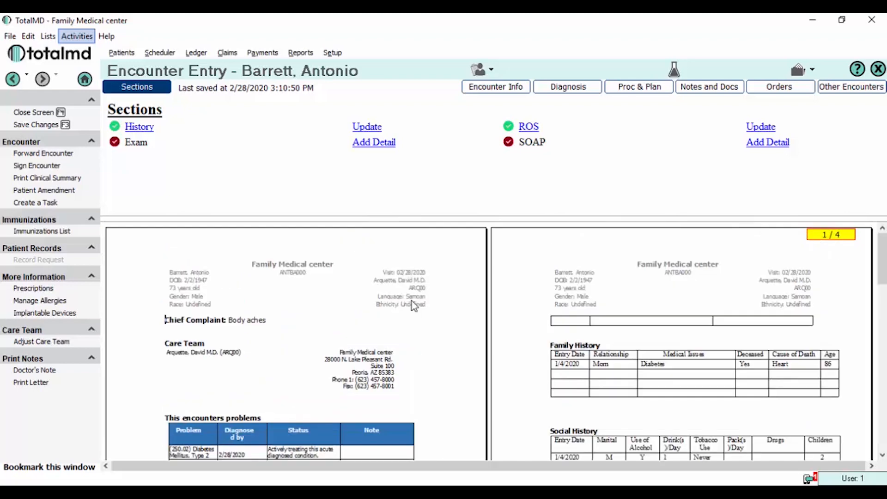
right_click(456, 291)
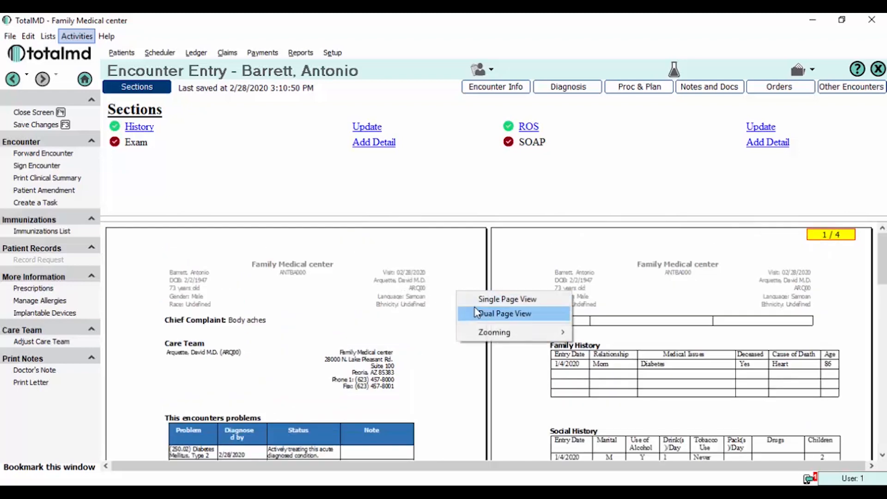
left_click(475, 299)
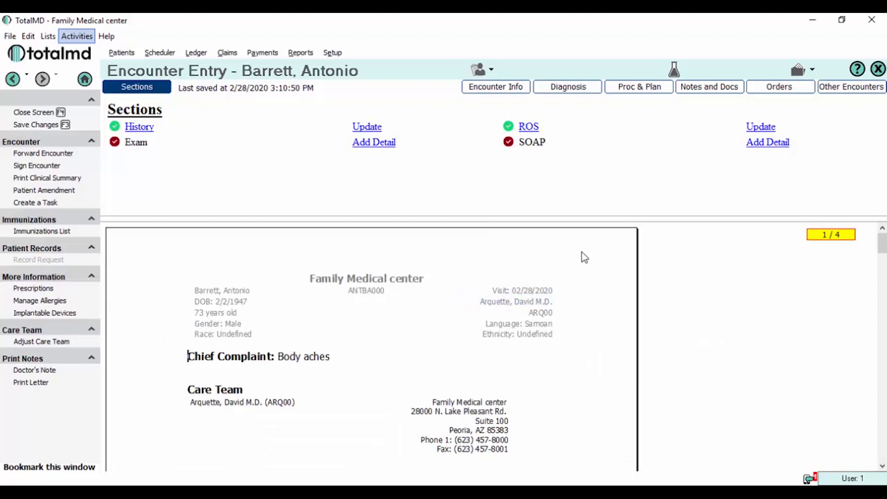
Open the Exam detail note and add an empty line after the final DTR 'jerk.' finding
left_click(371, 142)
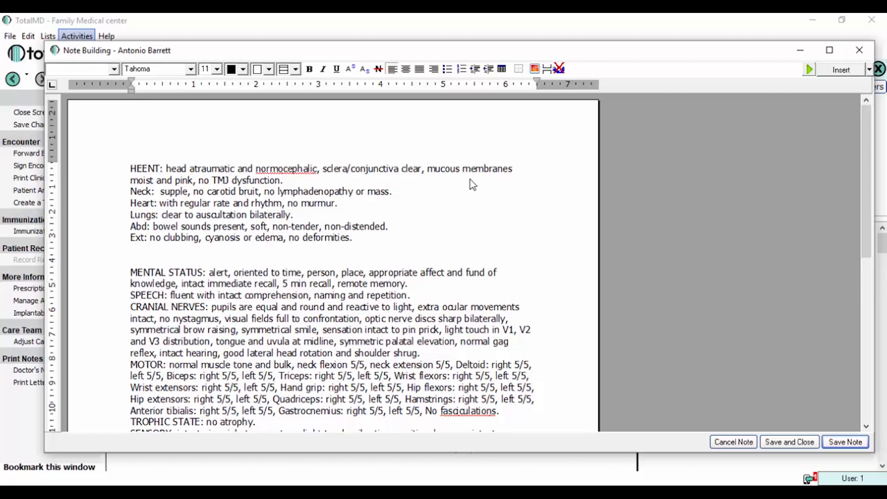
left_click_drag(859, 187, 851, 285)
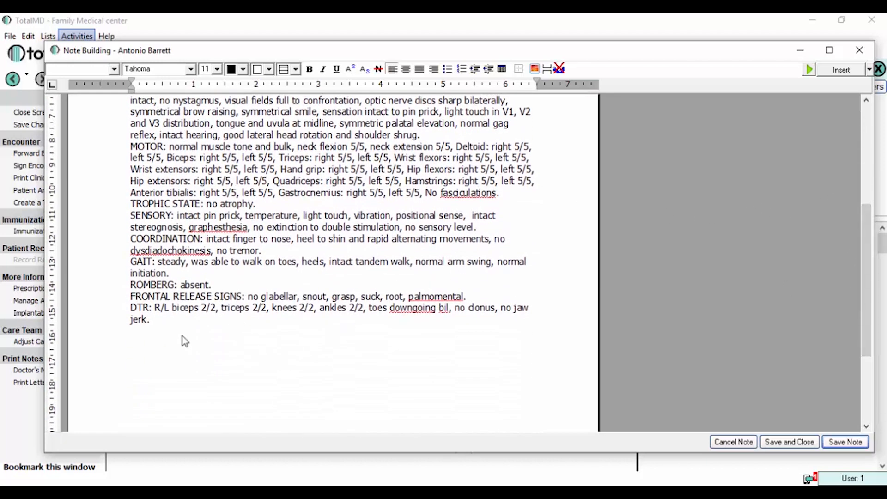
left_click(171, 327)
key("Return")
Browse the Insert dropdown's Patient and Pronouns submenus, close it, then reopen it
left_click(870, 71)
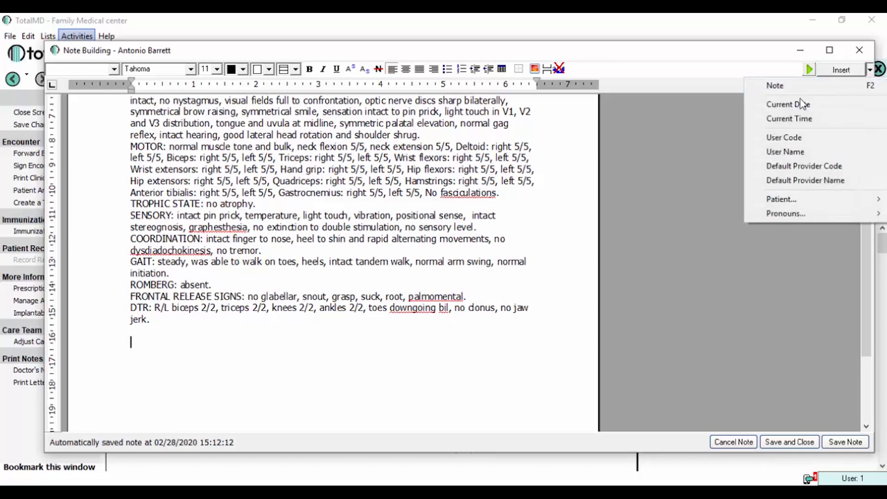
mouse_move(785, 203)
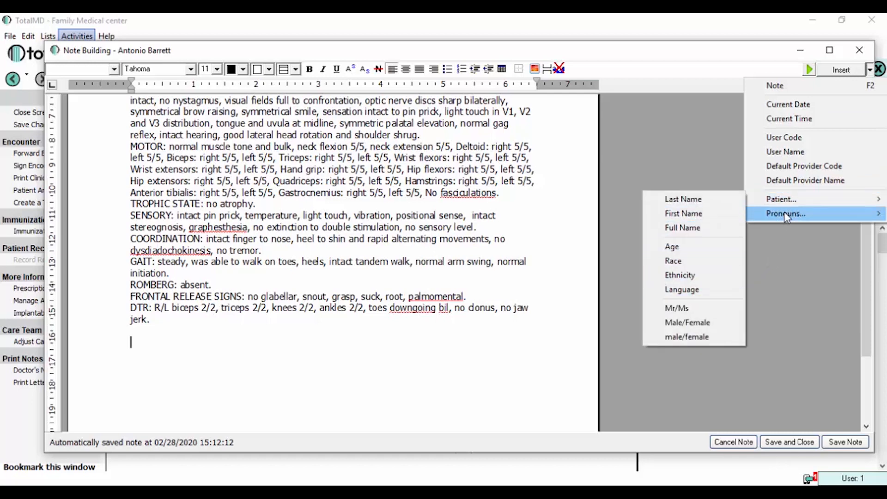
left_click(773, 270)
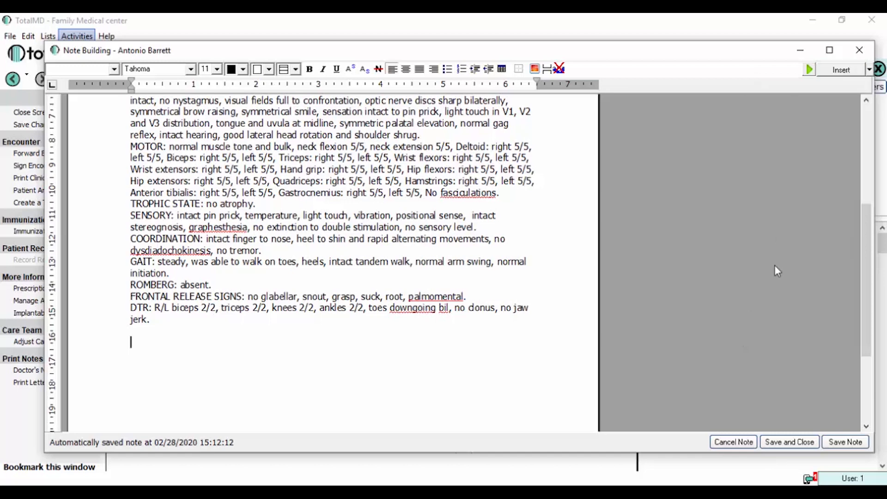
left_click(869, 69)
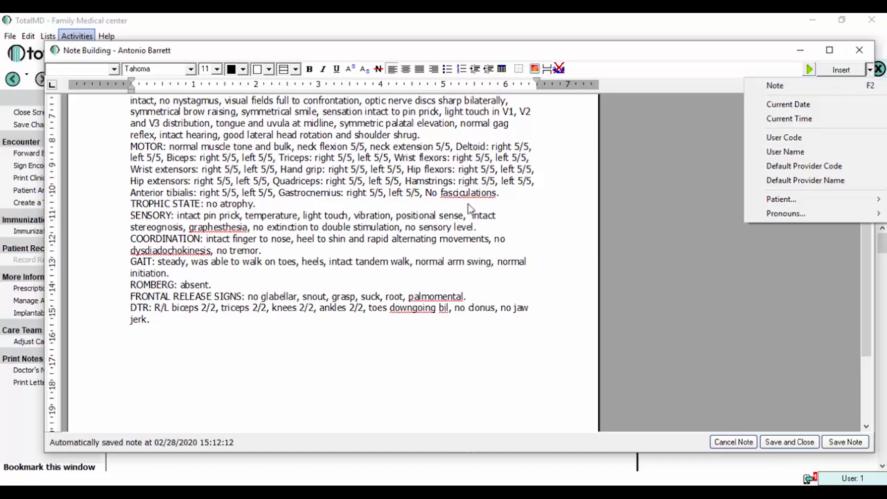
Insert the MDD Major Depressive Disorder note template after the DTR line
left_click(163, 362)
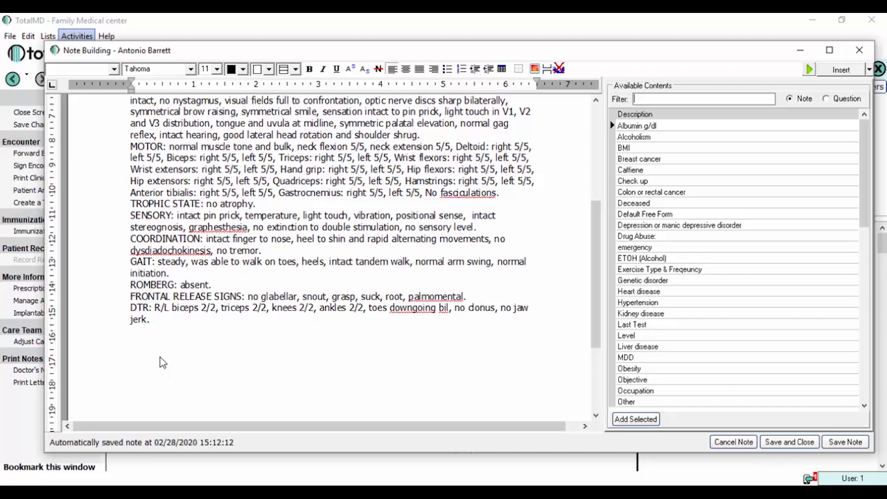
type("MDD")
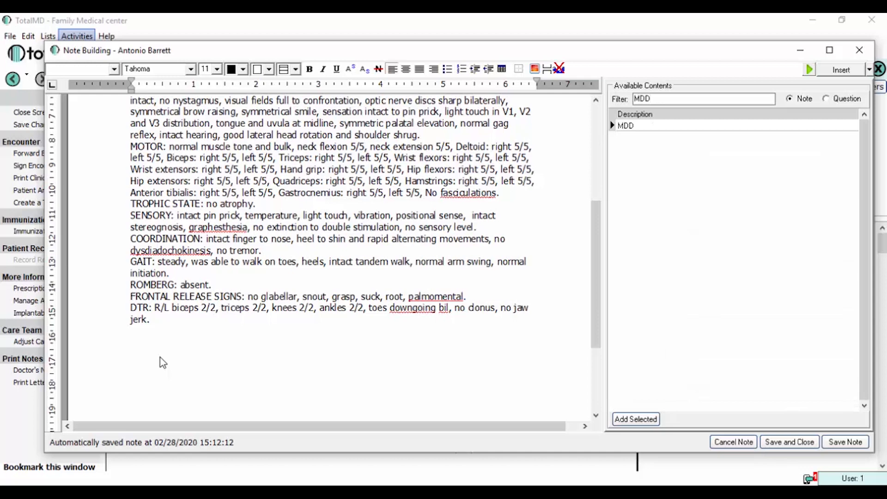
key("Return")
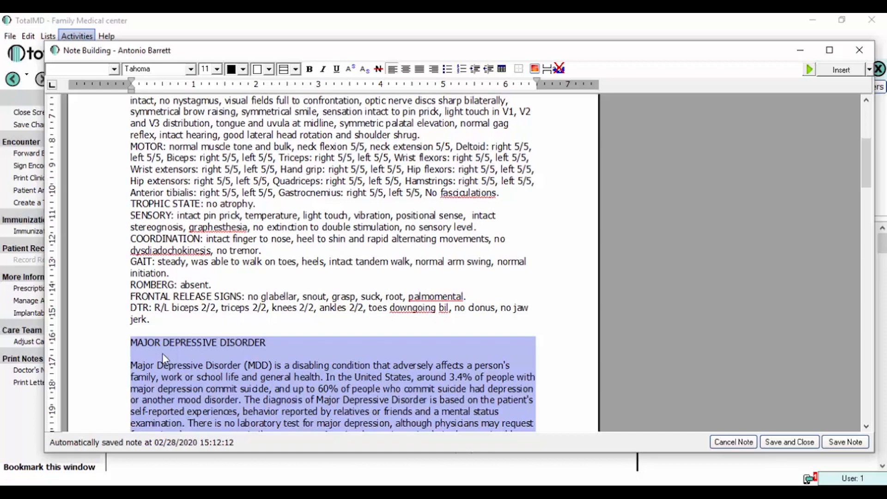
Review the inserted depression text and select the BLANK placeholder in its first paragraph
left_click(245, 331)
scroll(246, 331, "down", 8)
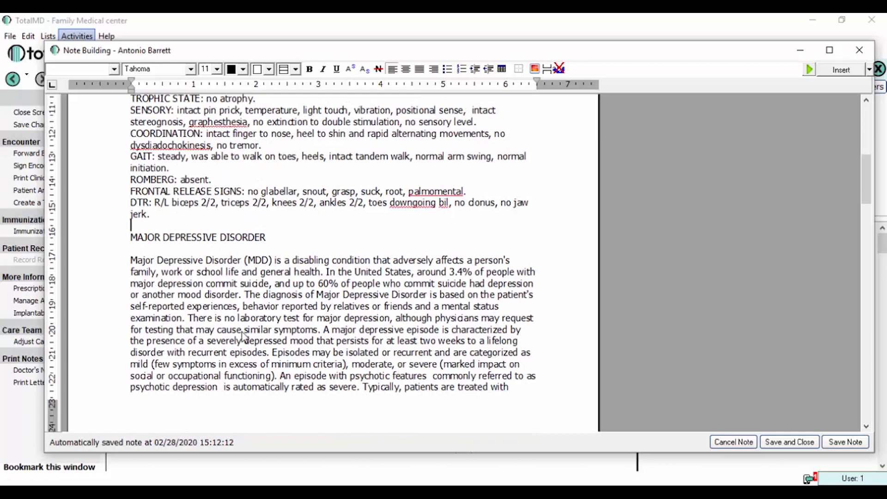
scroll(245, 331, "up", 3)
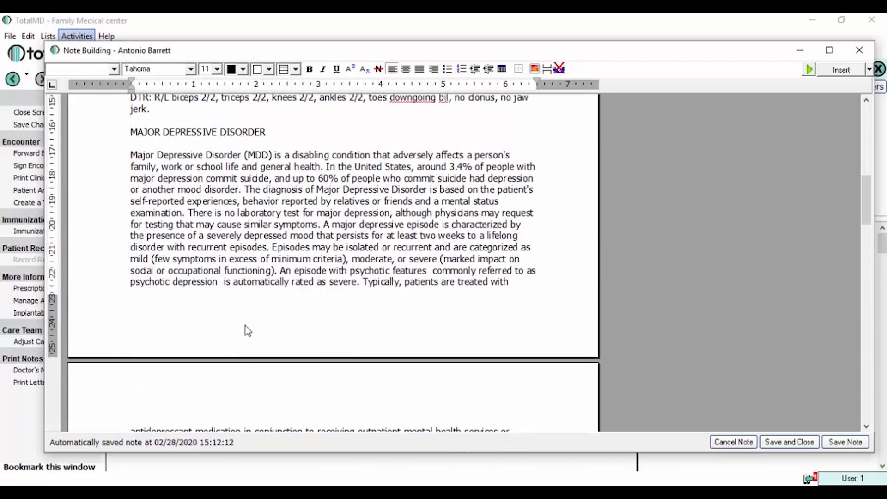
scroll(245, 331, "down", 8)
scroll(249, 330, "down", 15)
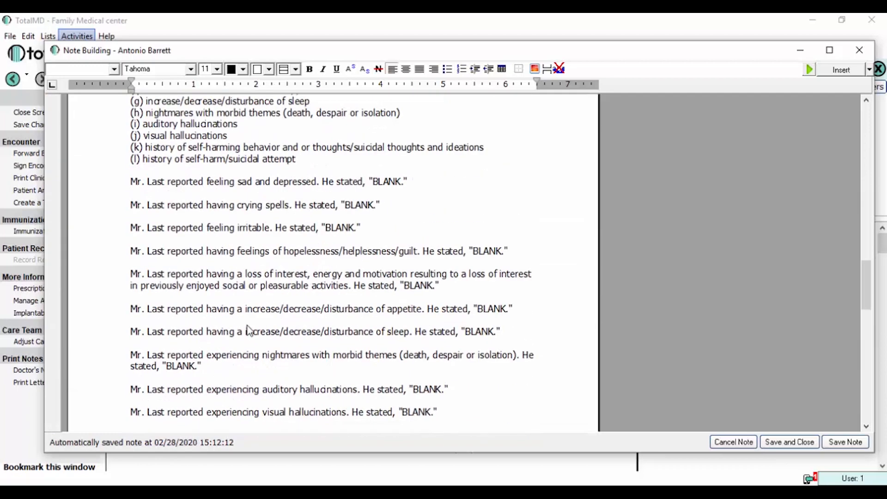
scroll(248, 331, "down", 5)
scroll(248, 331, "up", 3)
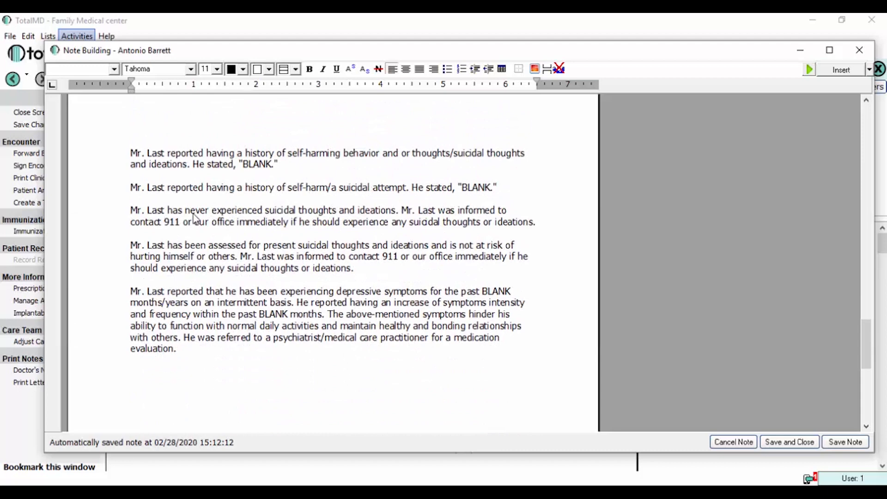
left_click(277, 166)
double_click(261, 165)
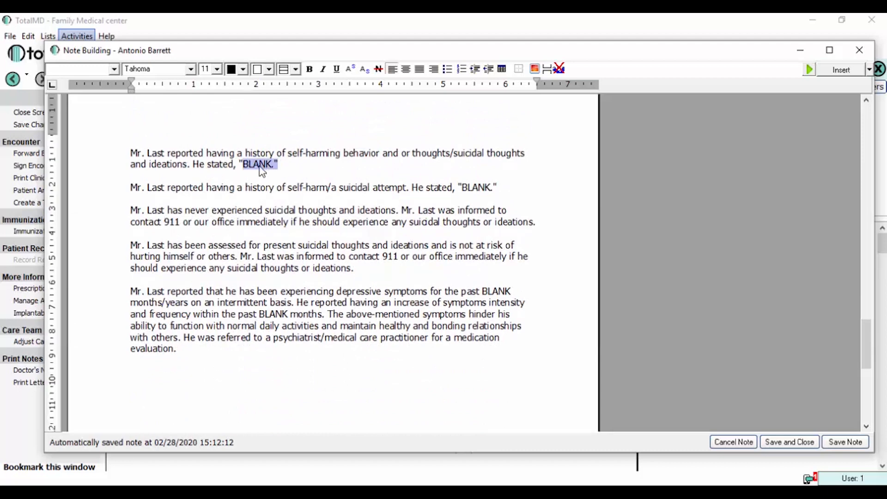
left_click_drag(255, 167, 239, 168)
Delete the last three paragraphs of the depression text and save and close the Exam note
left_click_drag(196, 358, 105, 203)
key("Delete")
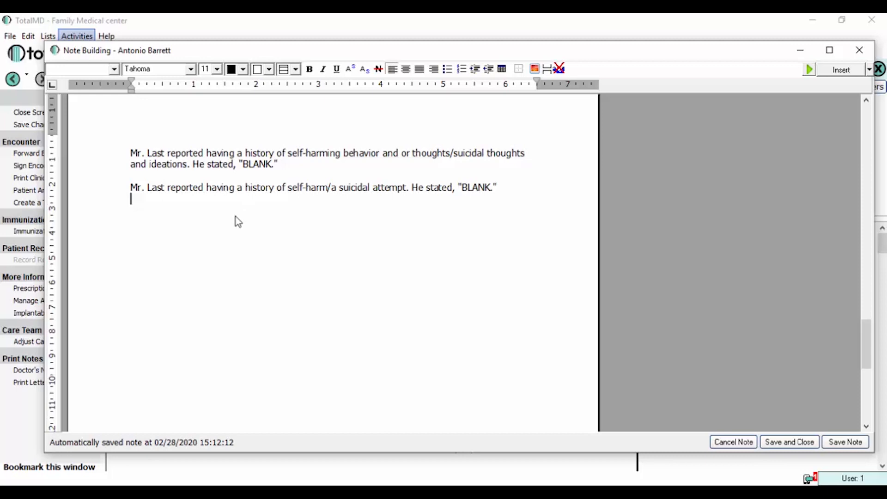
left_click(785, 443)
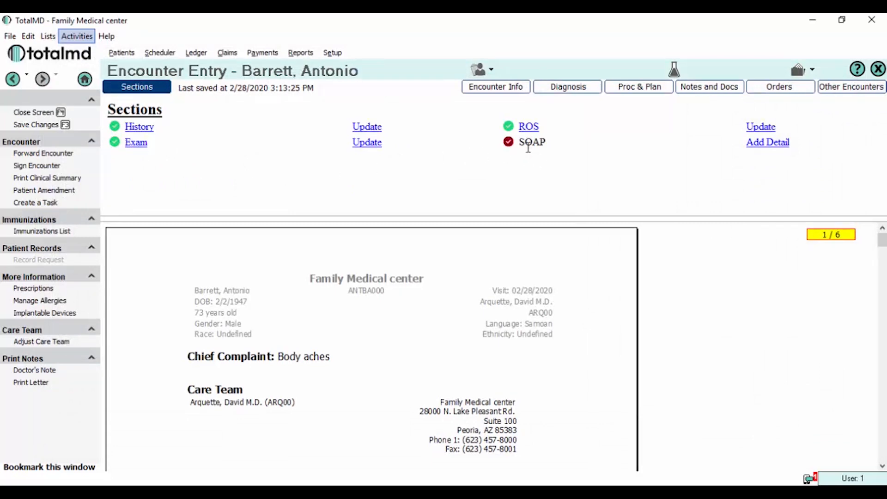
Open the SOAP section's detail note and place the cursor in the Subjective box
left_click(769, 143)
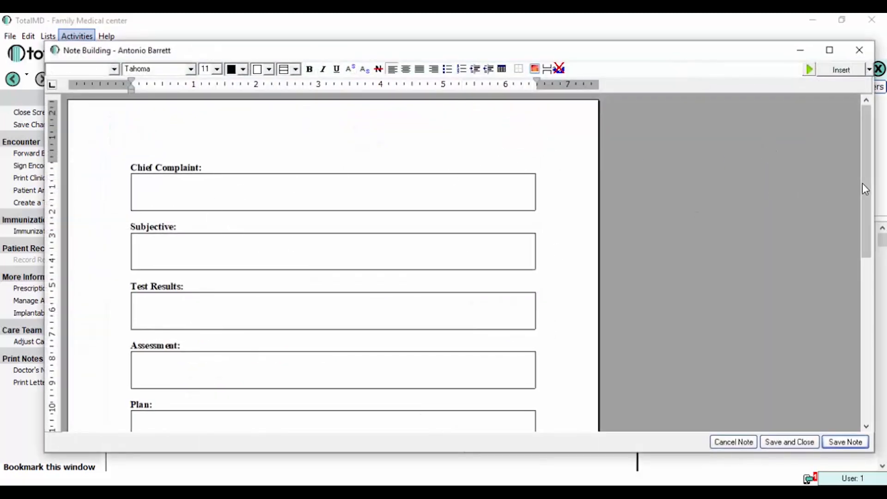
left_click_drag(862, 185, 862, 226)
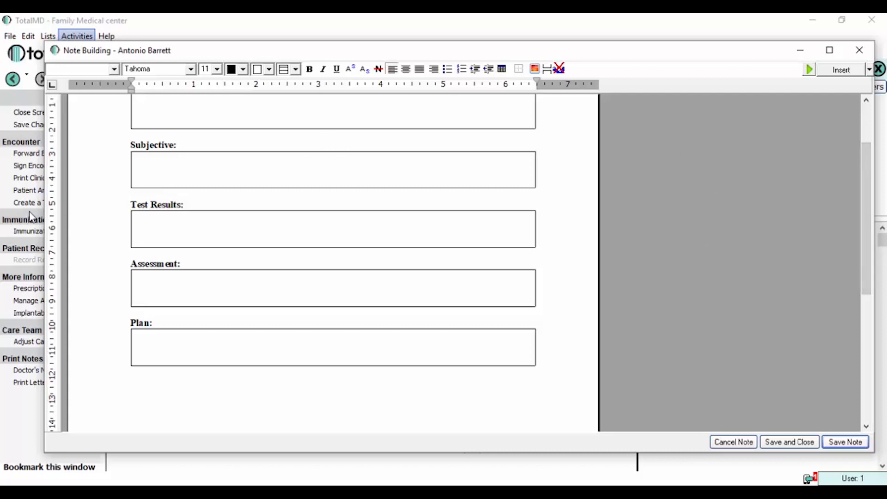
left_click(179, 159)
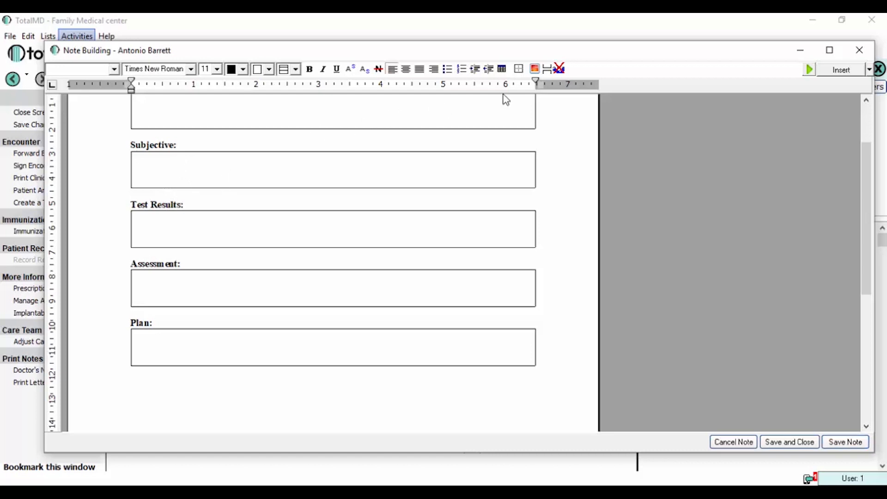
Insert the Caffeine note template and open its «1: Consumption» frequency prompt
left_click(869, 69)
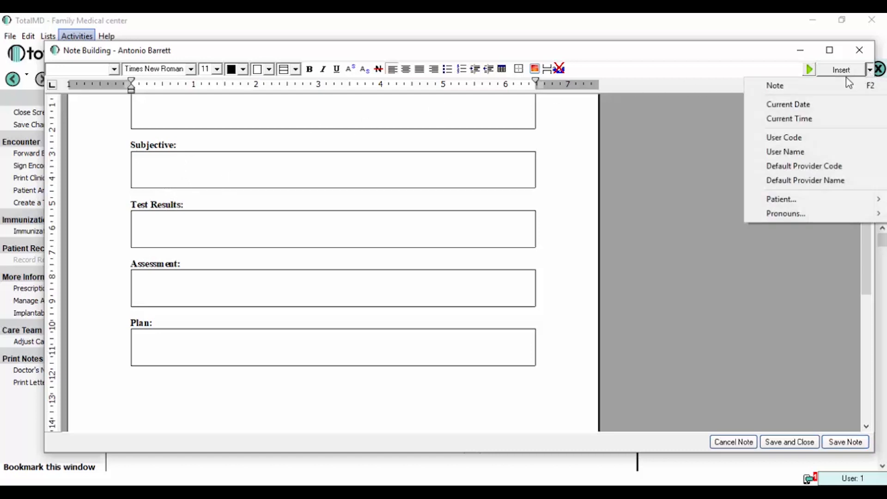
left_click(814, 86)
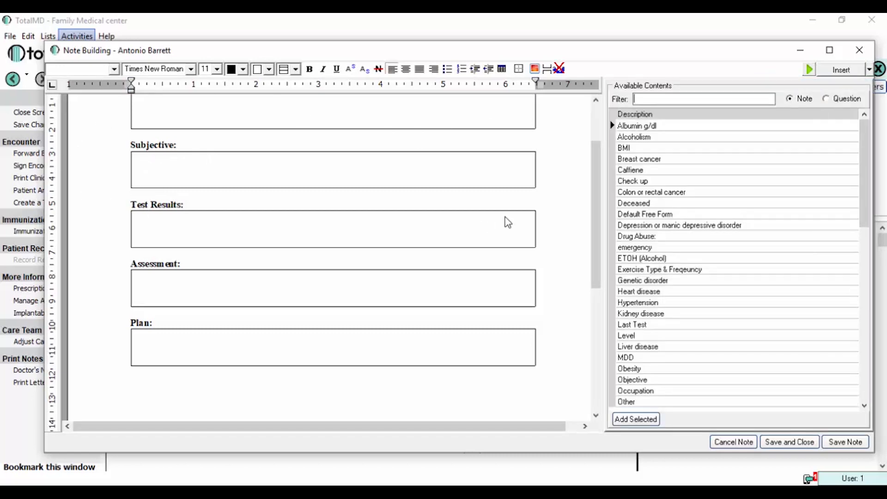
double_click(637, 171)
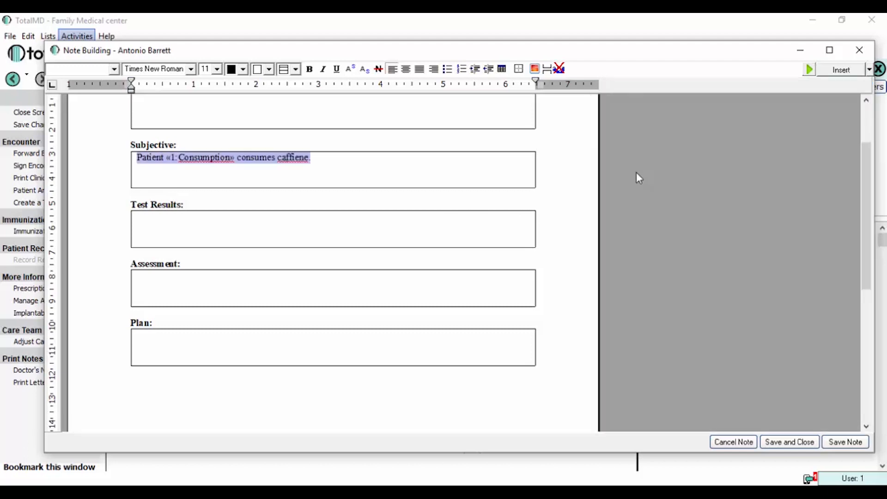
left_click(286, 184)
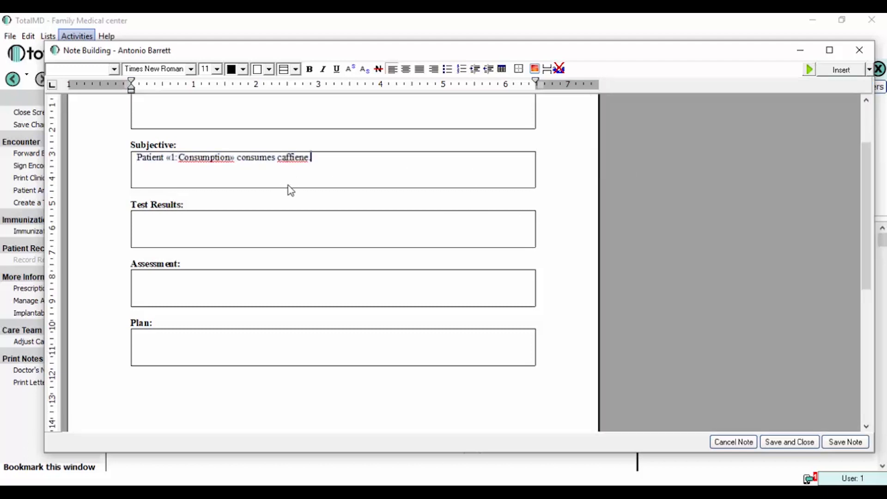
double_click(200, 159)
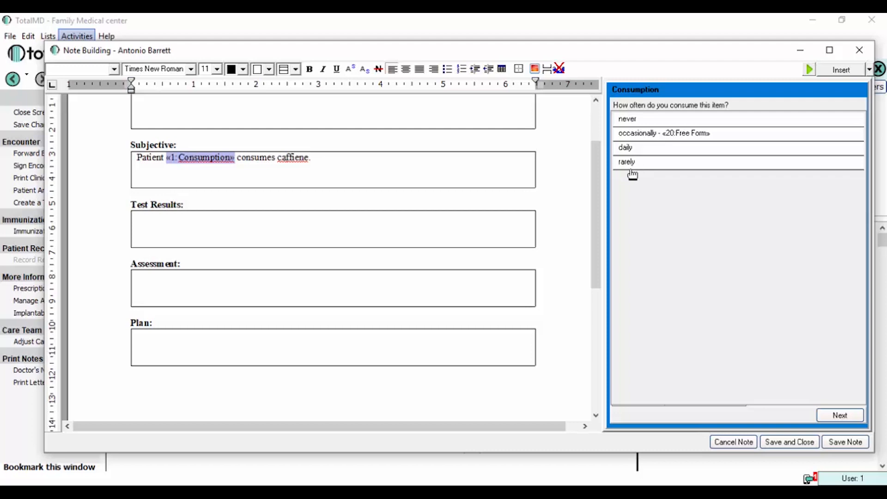
Mark caffeine consumption as daily, add 'Always has a morning cup of coffee.' to Subjective, and save
left_click(629, 149)
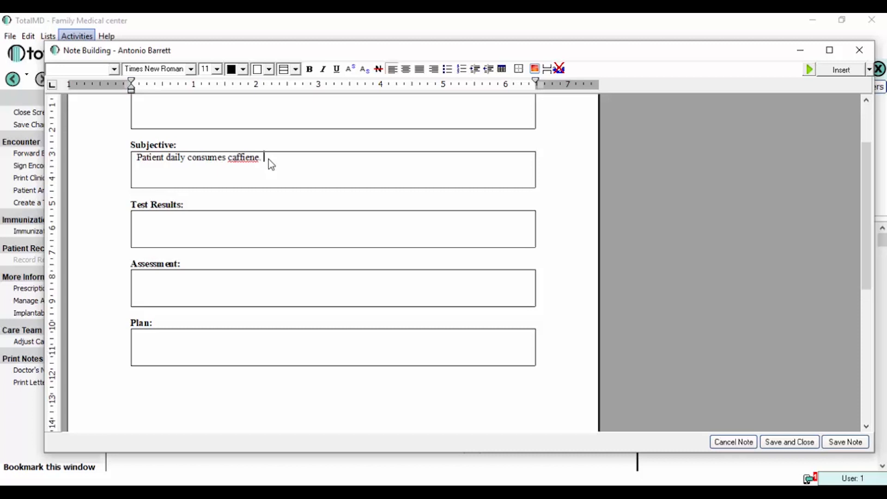
type("has a morning ")
type("cf")
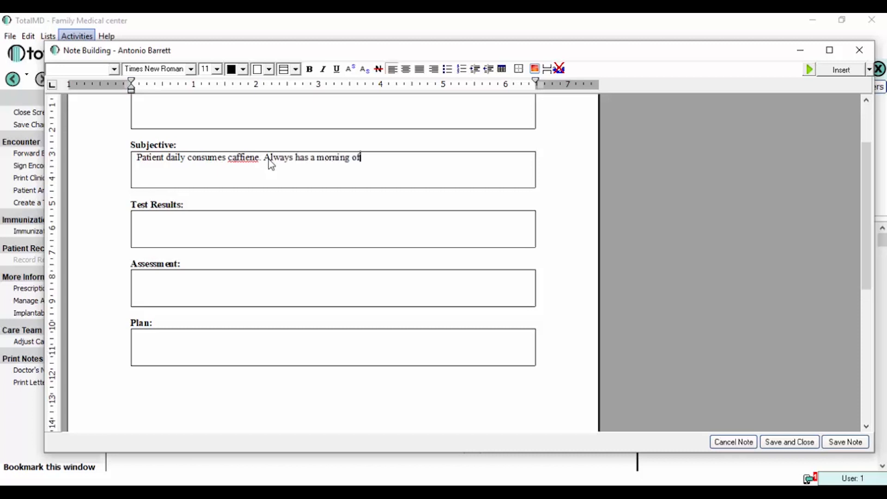
key("BackSpace")
key("BackSpace")
type("co")
key("BackSpace")
type("up of coffee.")
left_click(846, 444)
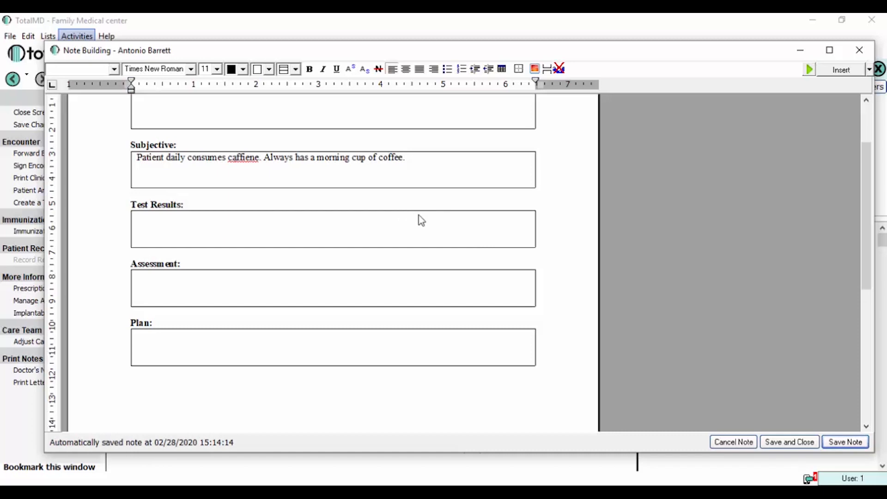
Save and close the SOAP note, then preview the clinical summary and close it without printing
left_click(786, 444)
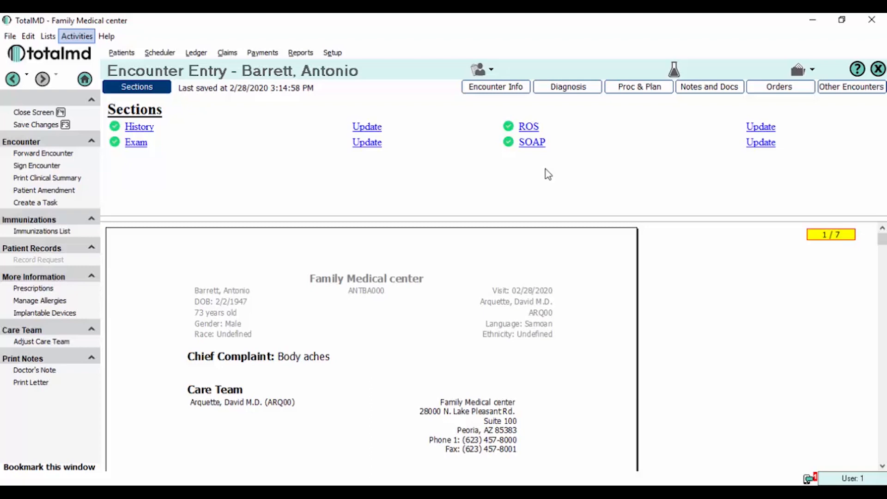
left_click(65, 179)
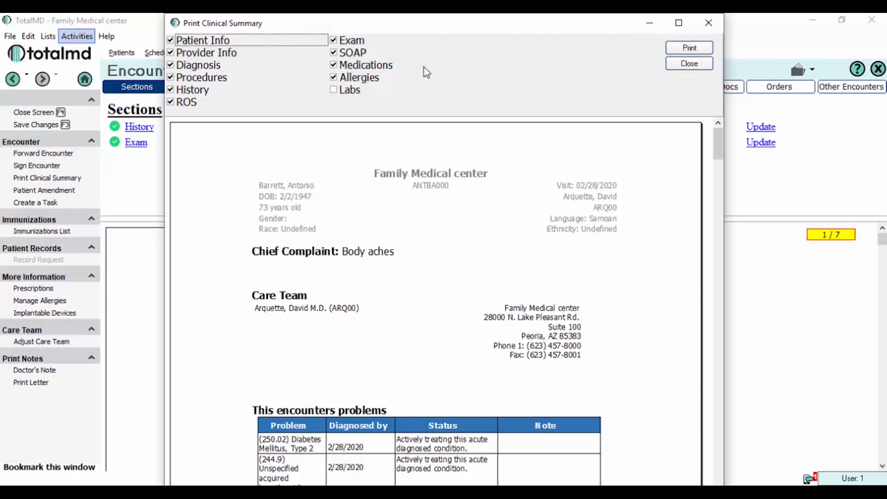
left_click(709, 26)
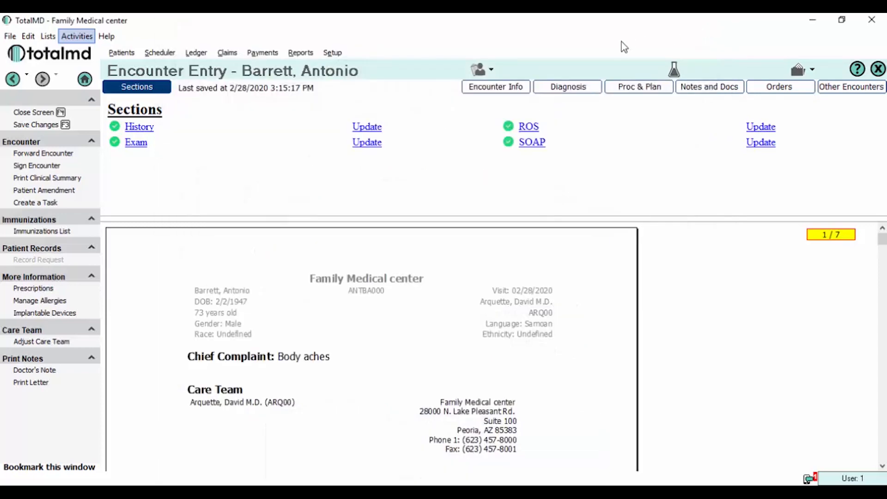
left_click_drag(882, 239, 882, 433)
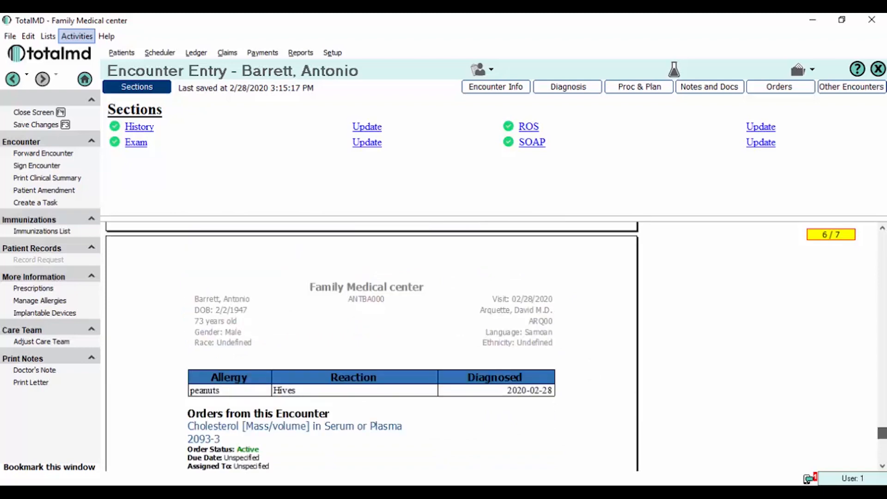
mouse_move(882, 433)
left_mouse_down()
mouse_move(882, 398)
mouse_move(883, 419)
left_mouse_up()
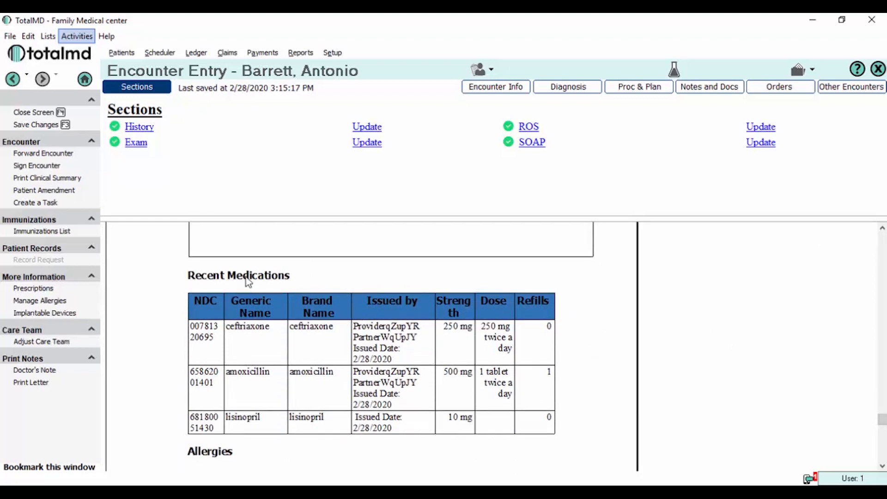
left_click(39, 291)
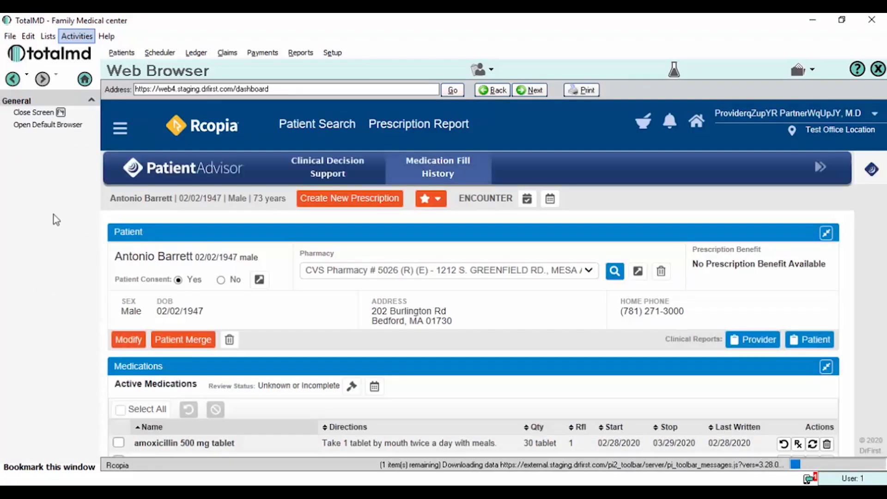
scroll(159, 363, "down", 2)
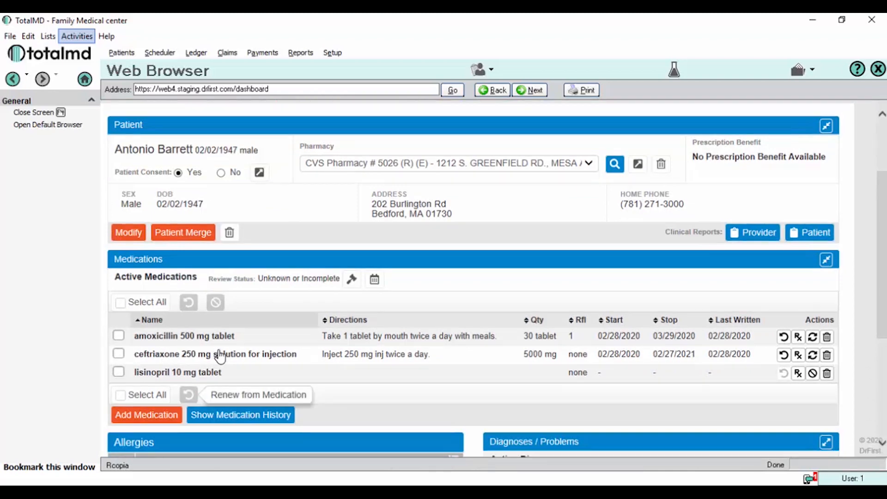
scroll(220, 356, "up", 2)
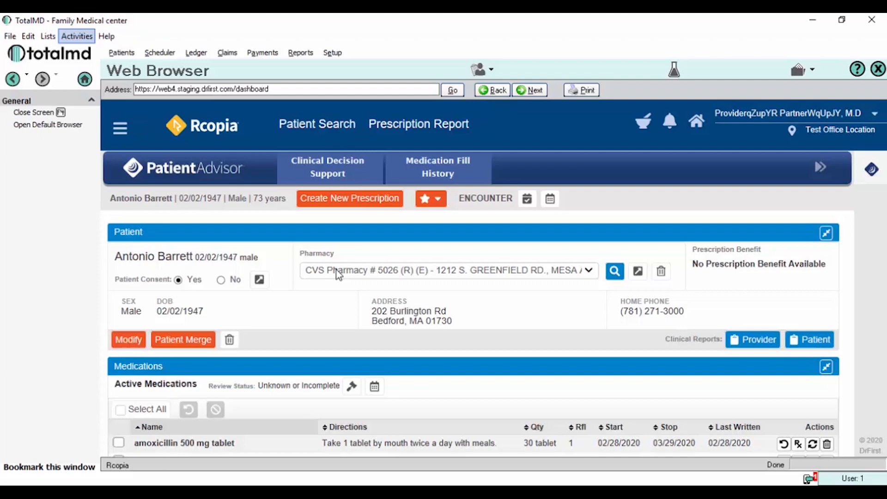
scroll(337, 270, "down", 7)
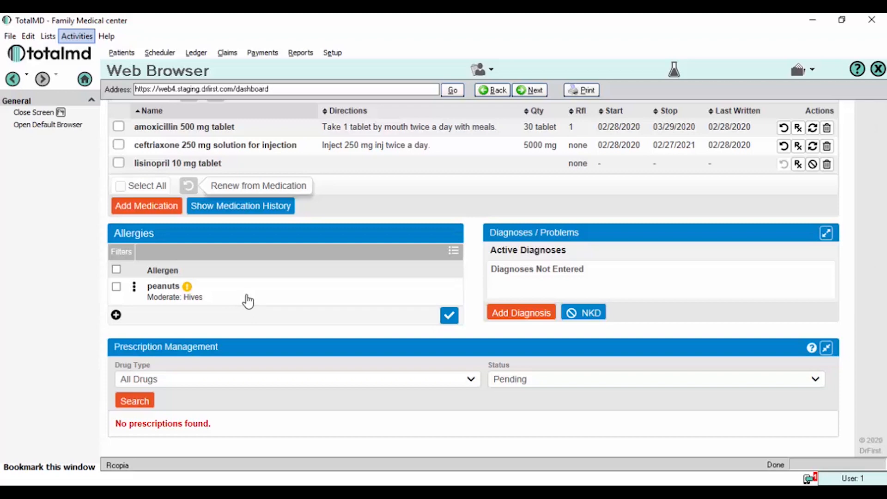
left_click(34, 113)
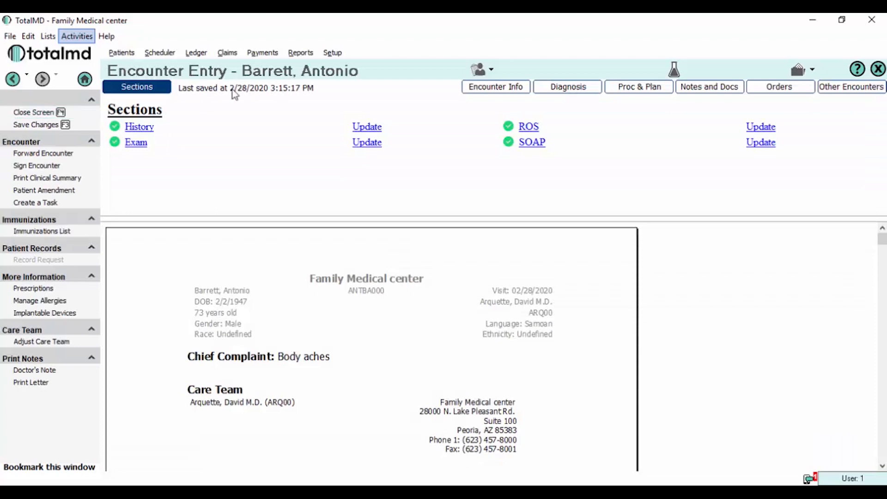
Open the encounter's orders, then the Lab Import screen listing three HL7 result files
left_click(800, 91)
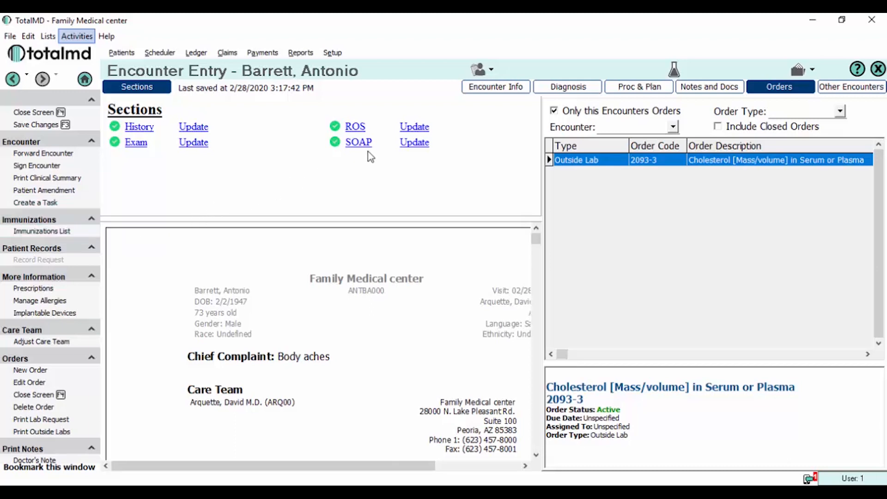
left_click(675, 70)
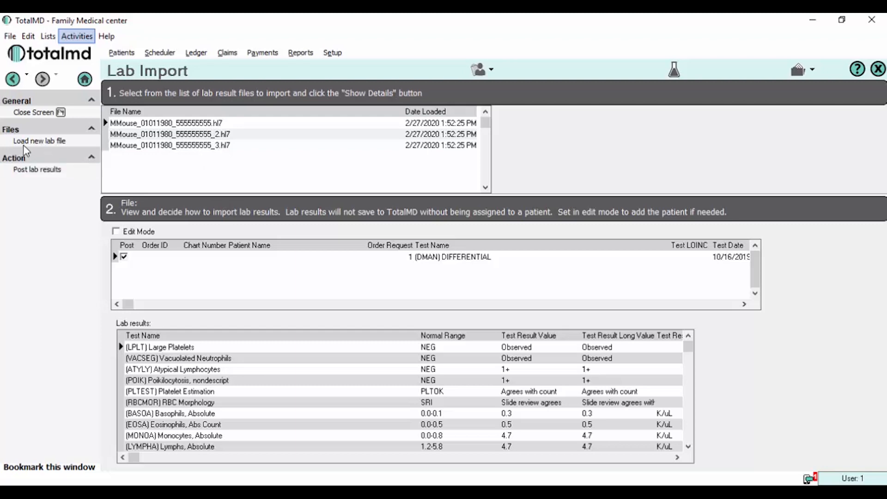
Close Lab Import to return to the encounter with cholesterol order 2093-3 active
left_click(30, 114)
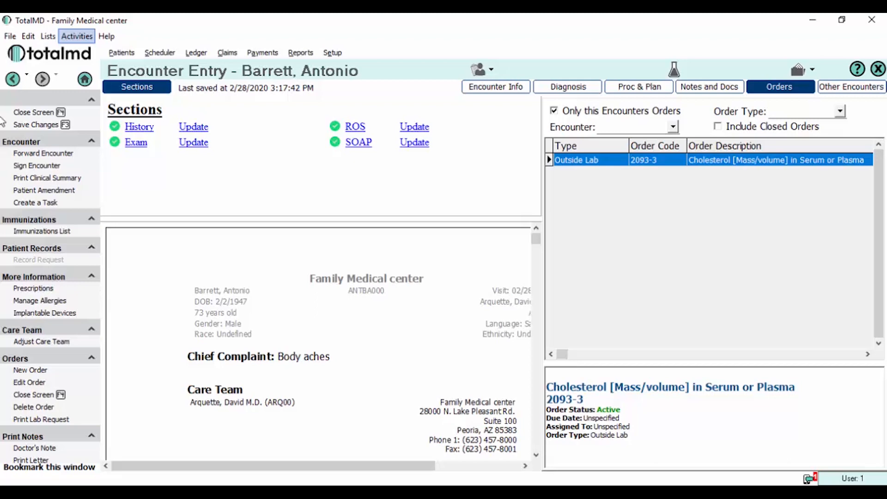
left_click(84, 38)
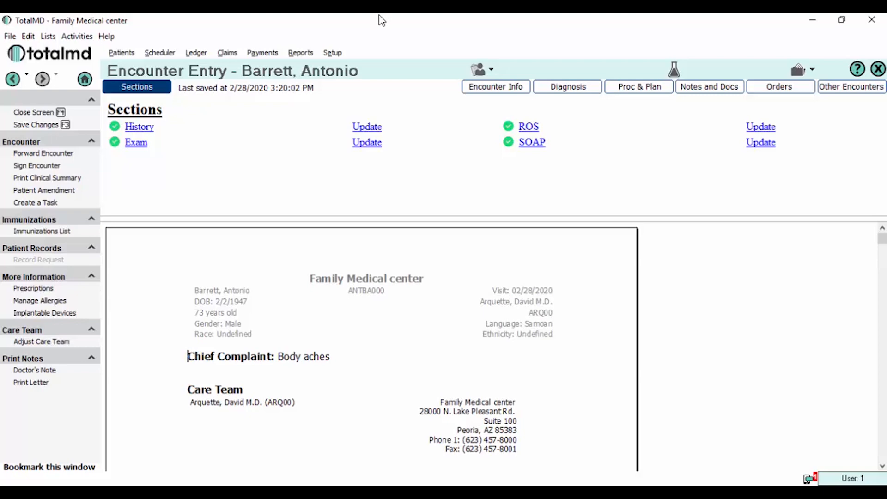
left_click(780, 86)
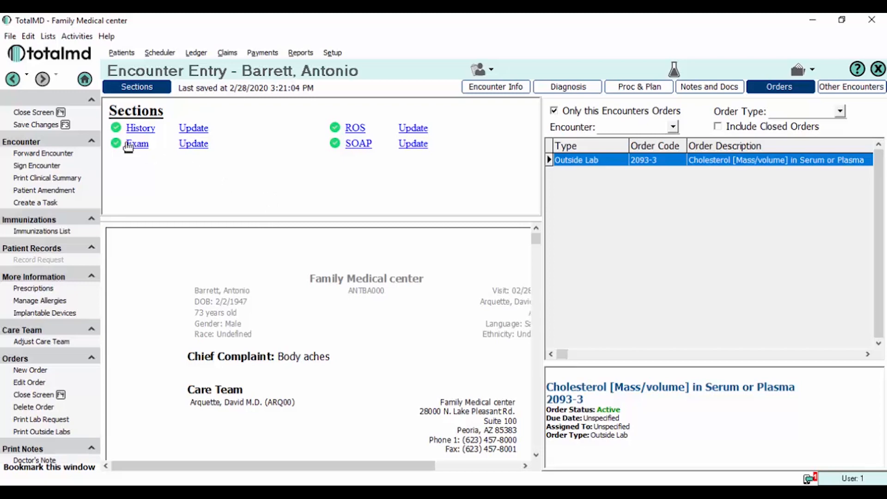
Sign the encounter without forwarding it or printing the clinical summary
left_click(45, 167)
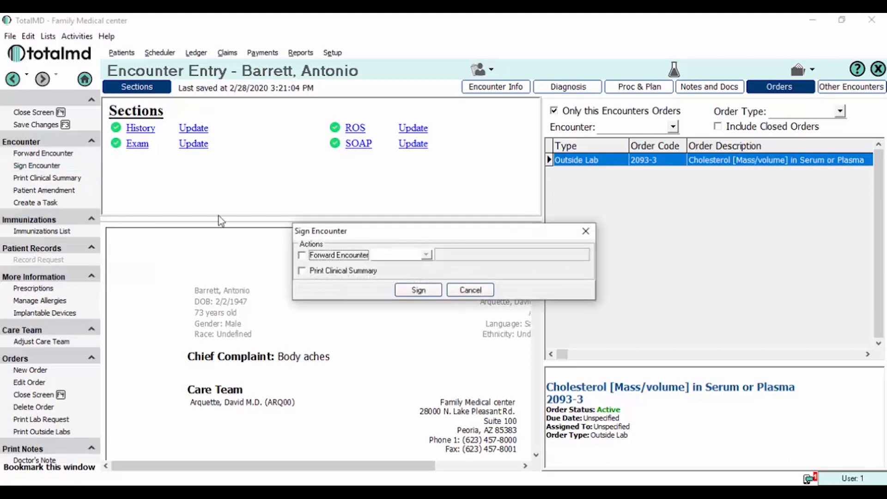
left_click(421, 291)
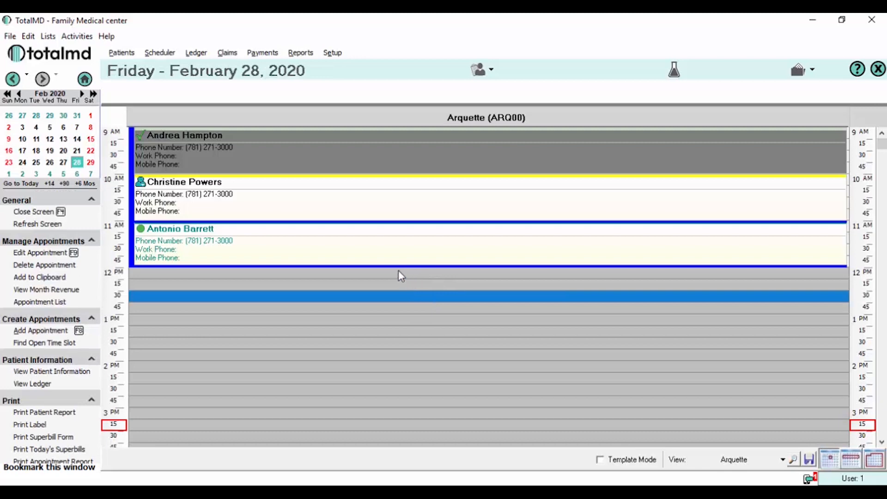
Load the new 99213 office visit charge of 60.00 into the Encounter Charge List
left_click(90, 37)
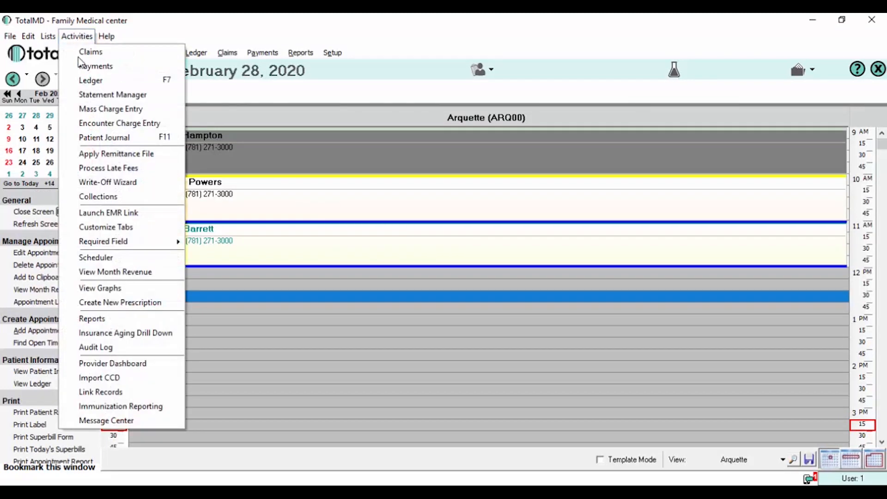
left_click(118, 128)
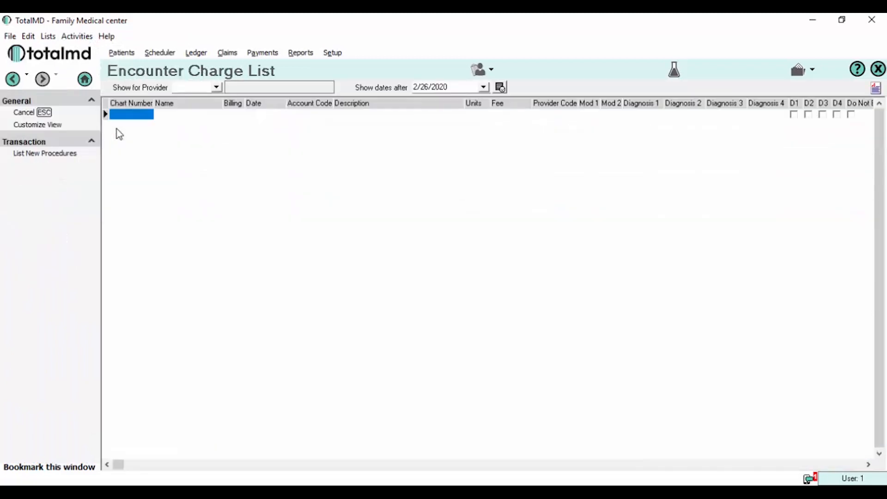
left_click(41, 154)
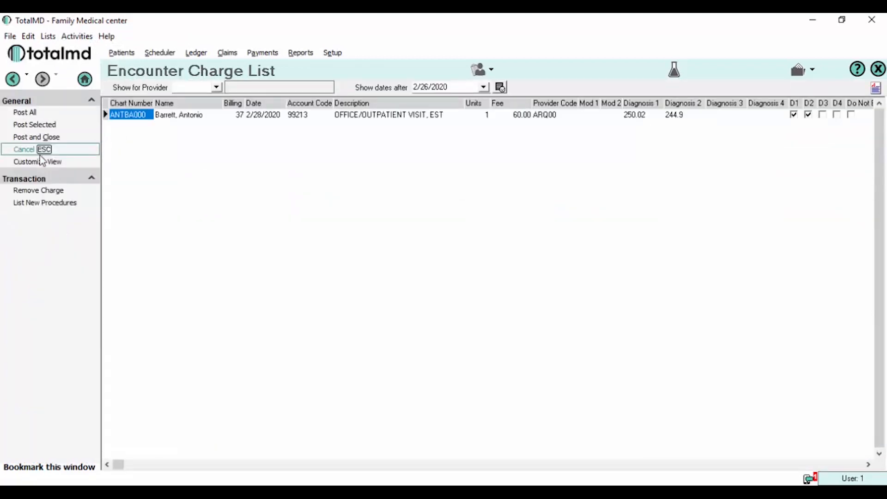